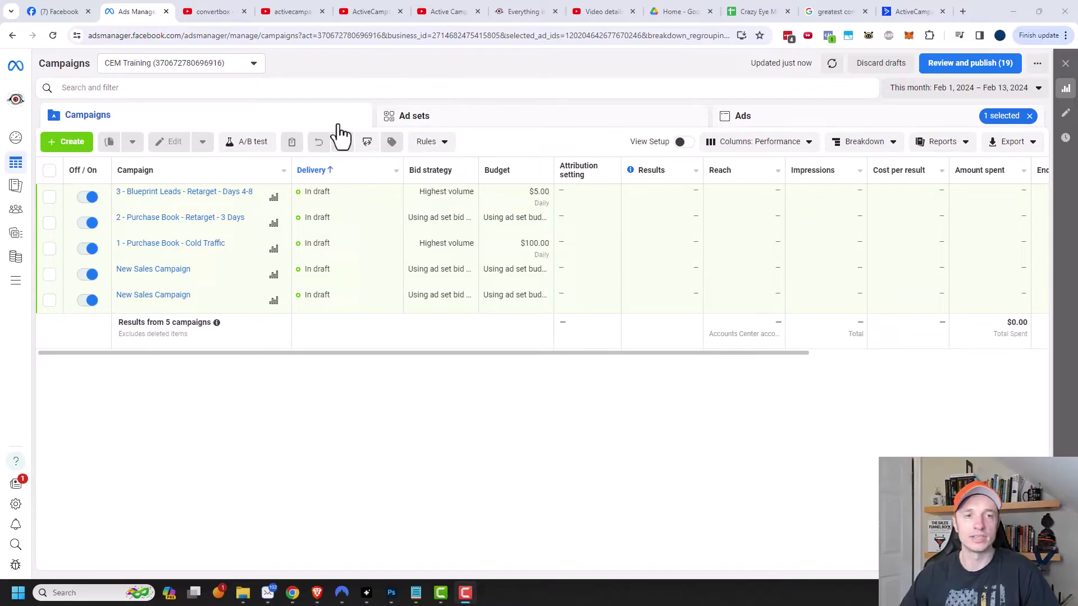
Look through ad sets and ads, tick the second ad and New Sales Ad, then return to Campaigns
{"action": "left_click", "coordinate": [492, 115]}
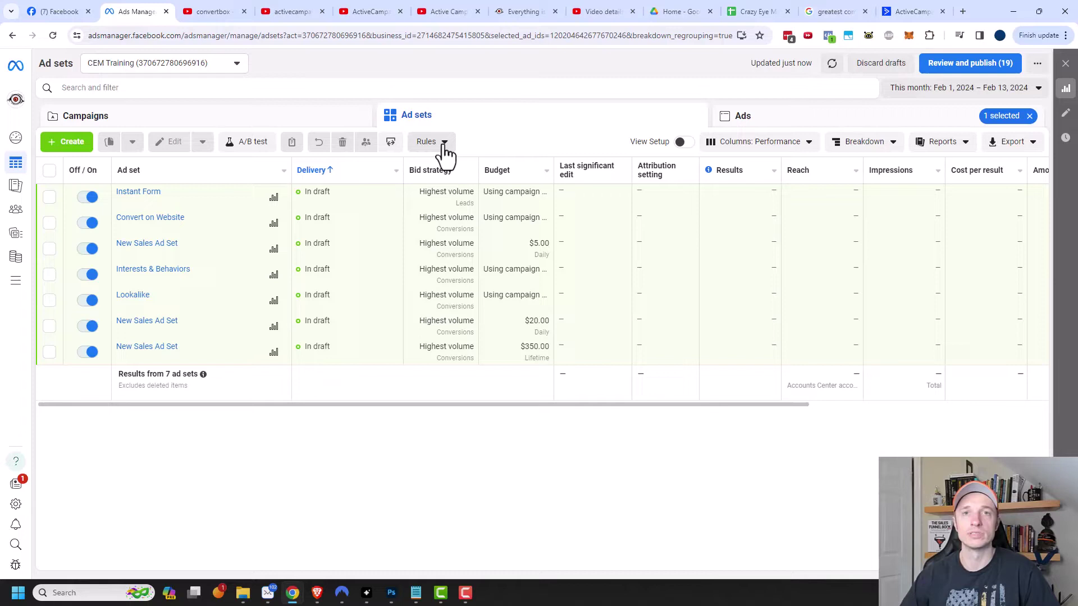
{"action": "left_click", "coordinate": [775, 119]}
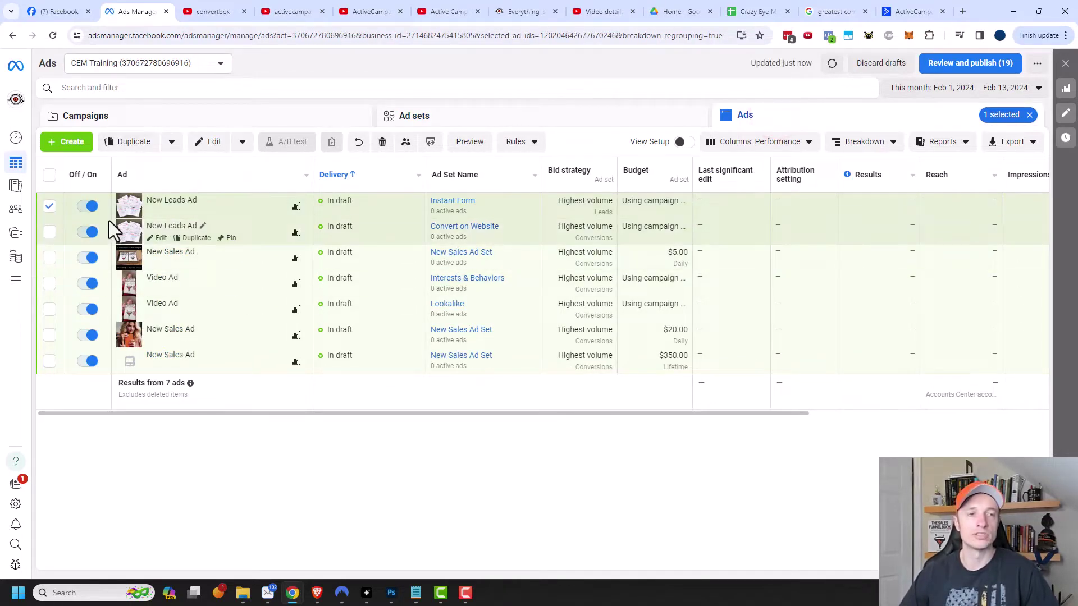
{"action": "left_click", "coordinate": [49, 206]}
{"action": "left_click", "coordinate": [49, 231]}
{"action": "left_click", "coordinate": [49, 258]}
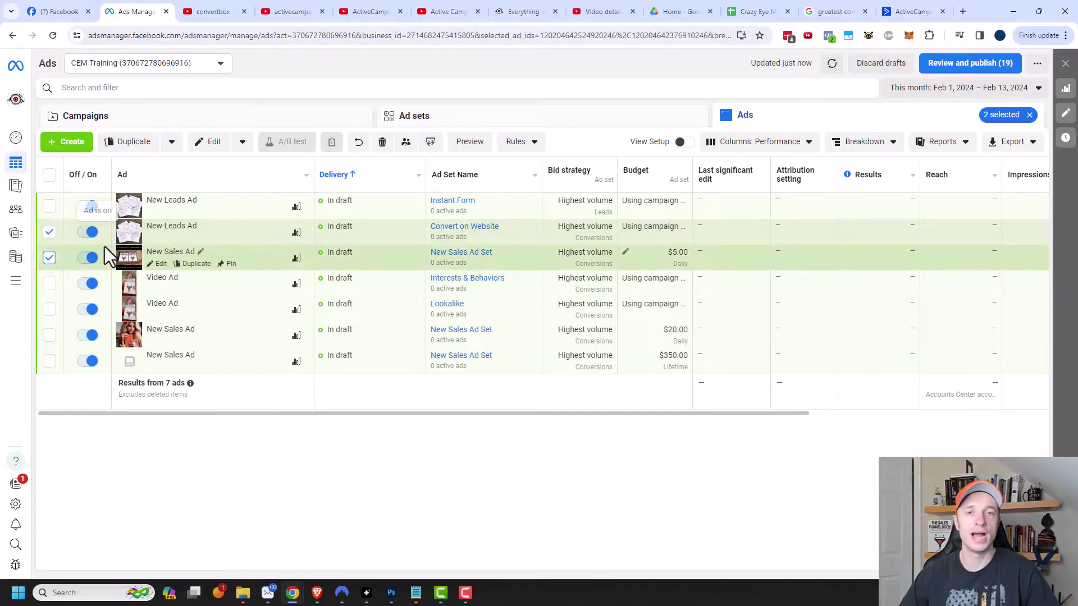
{"action": "left_click", "coordinate": [167, 122]}
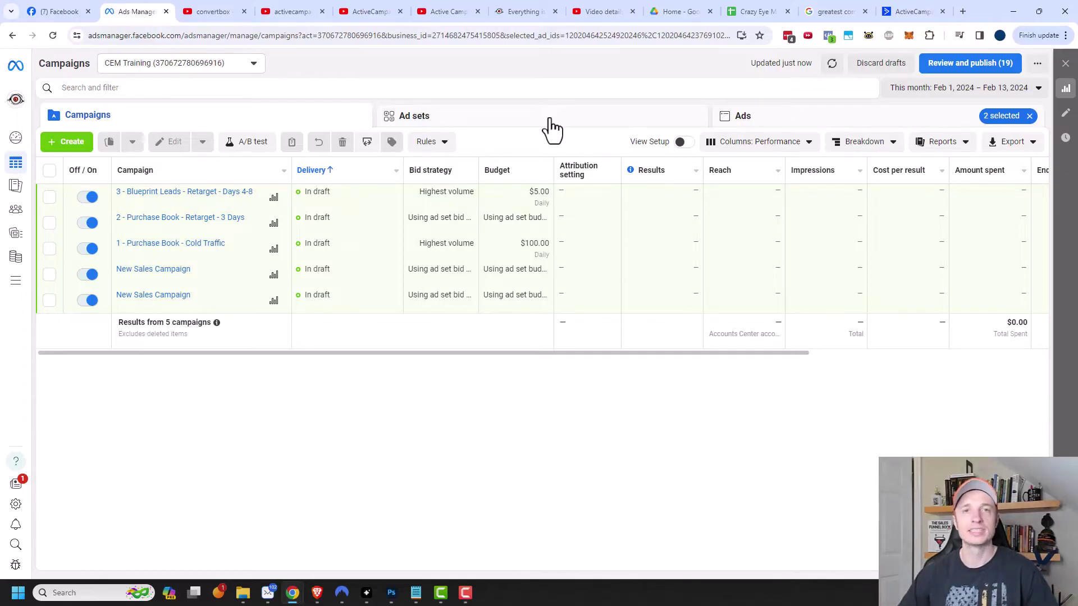
Start a new automated rule from the Rules menu
{"action": "left_click", "coordinate": [435, 144]}
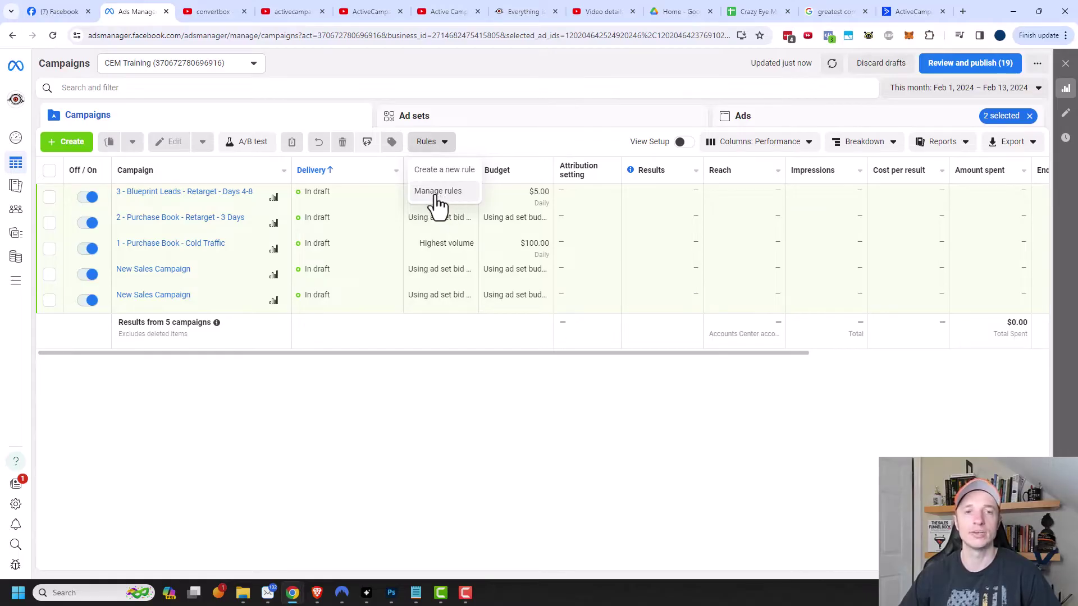
{"action": "left_click", "coordinate": [451, 170]}
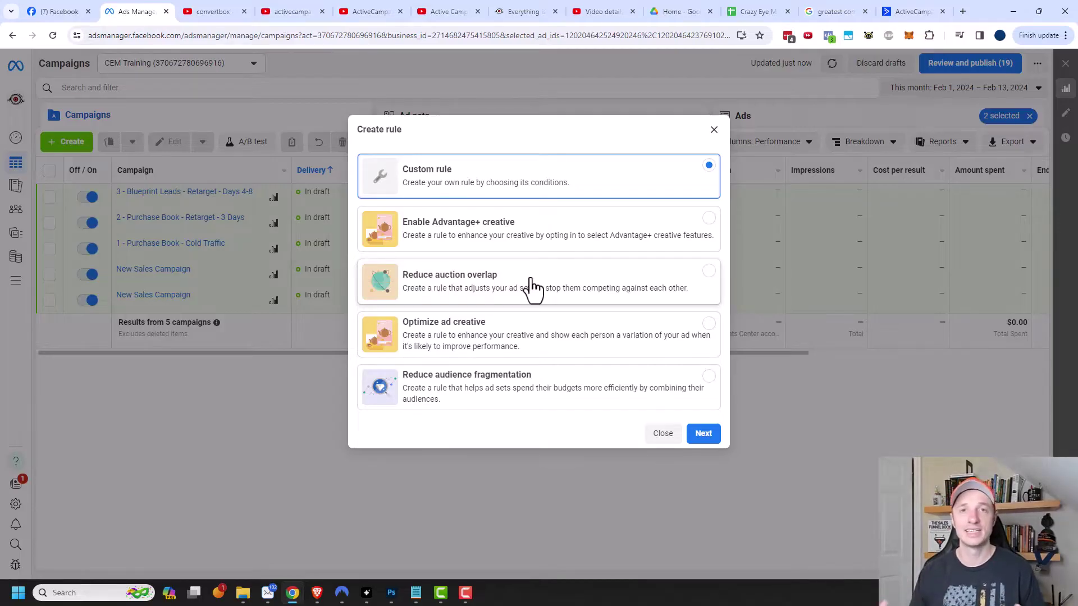
Preview the Enable Advantage+ creative rule template with its notify-only action
{"action": "left_click", "coordinate": [520, 238]}
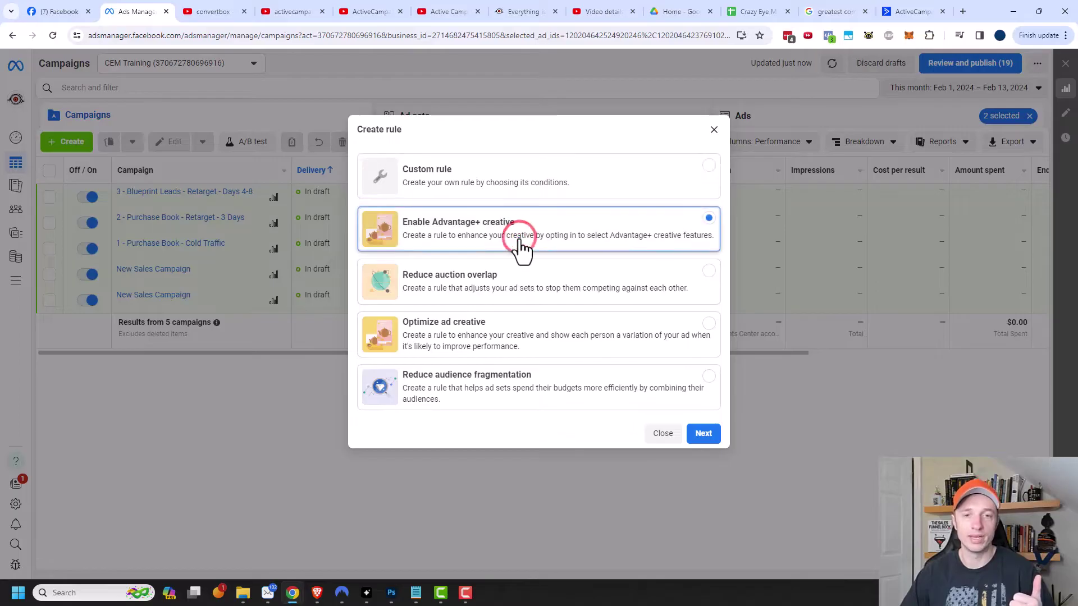
{"action": "left_click", "coordinate": [705, 434]}
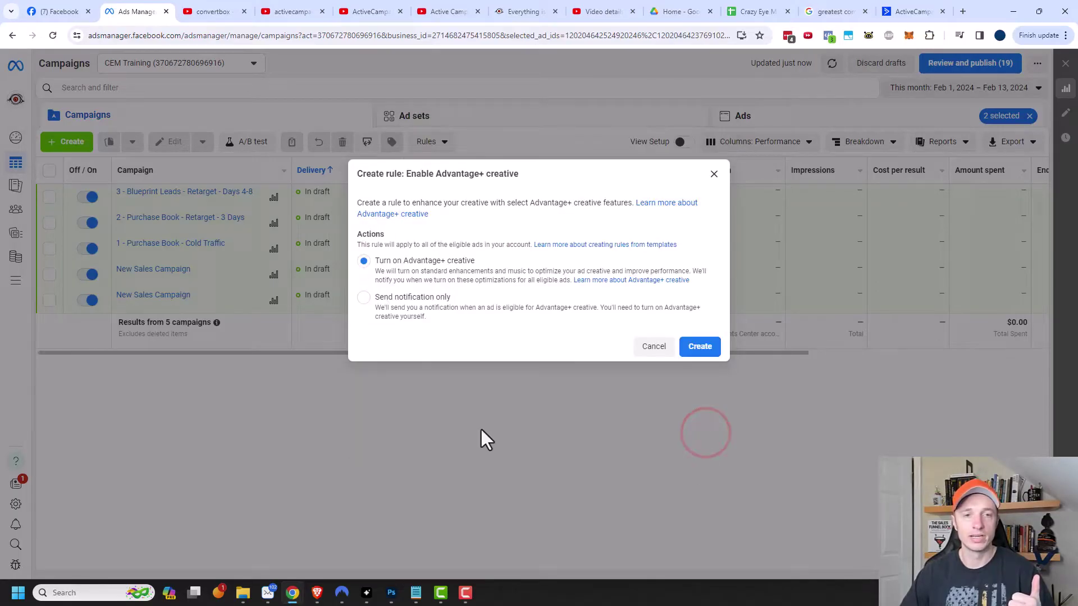
{"action": "left_click", "coordinate": [396, 302]}
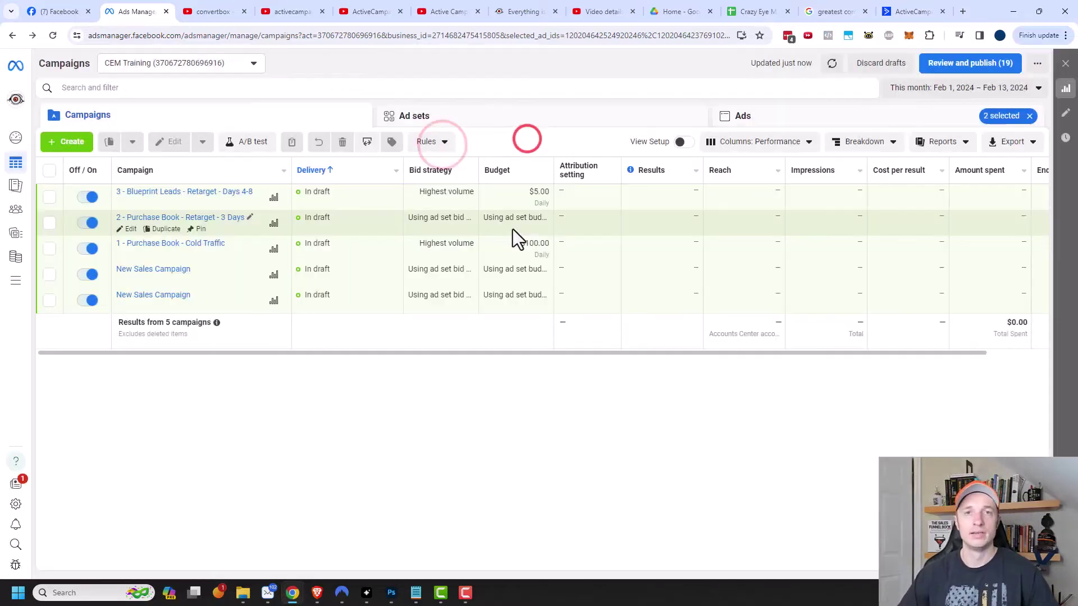
Preview the Optimize ad creative template's notify and standard enhancements actions, then cancel it
{"action": "left_click", "coordinate": [436, 142]}
{"action": "left_click", "coordinate": [444, 170]}
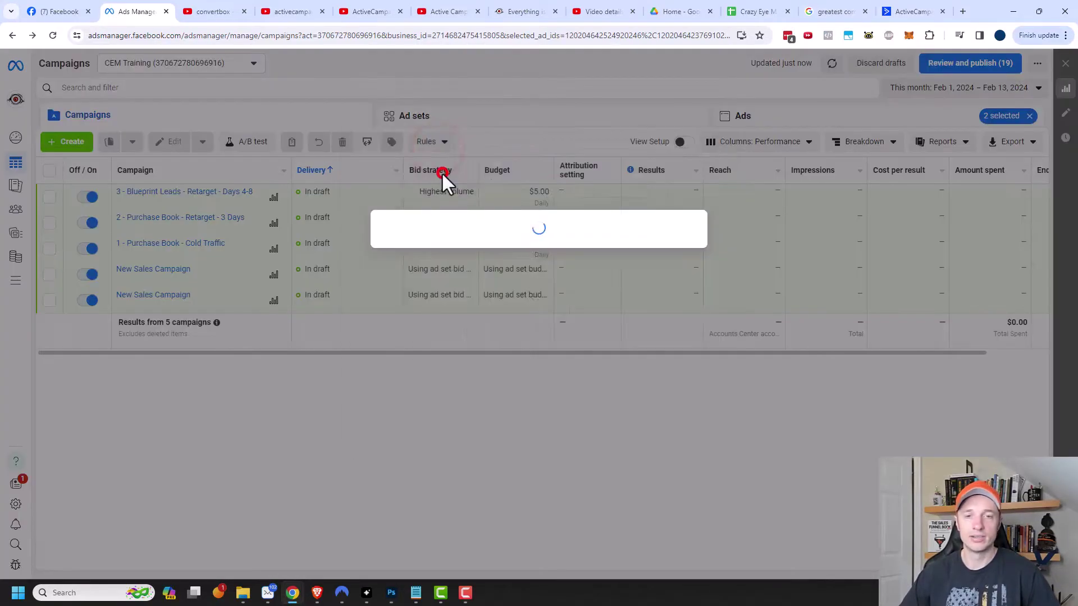
{"action": "left_click", "coordinate": [496, 340]}
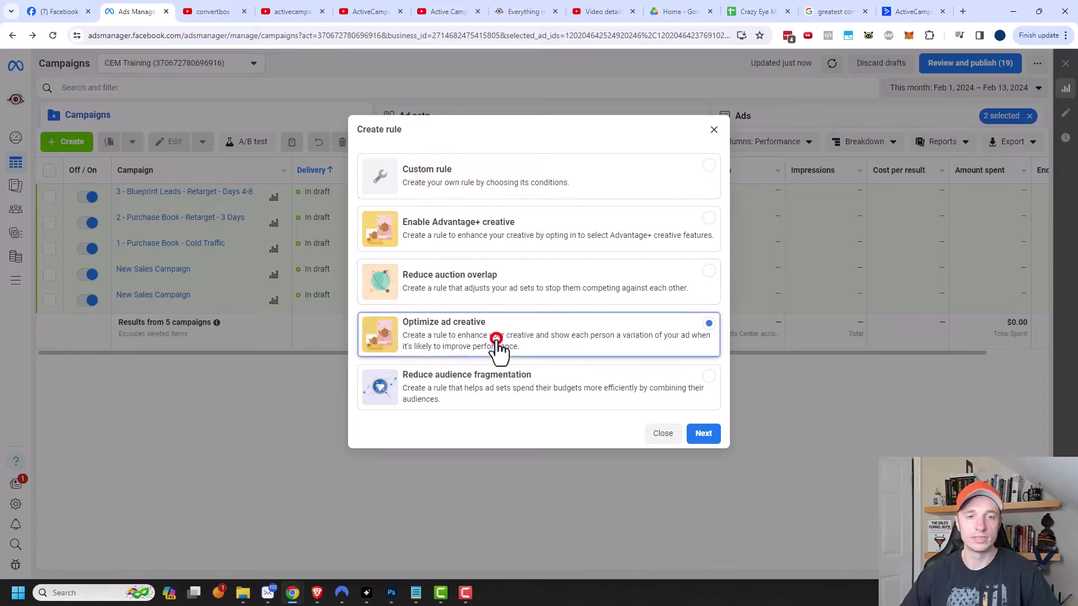
{"action": "left_click", "coordinate": [707, 435]}
{"action": "left_click", "coordinate": [412, 298]}
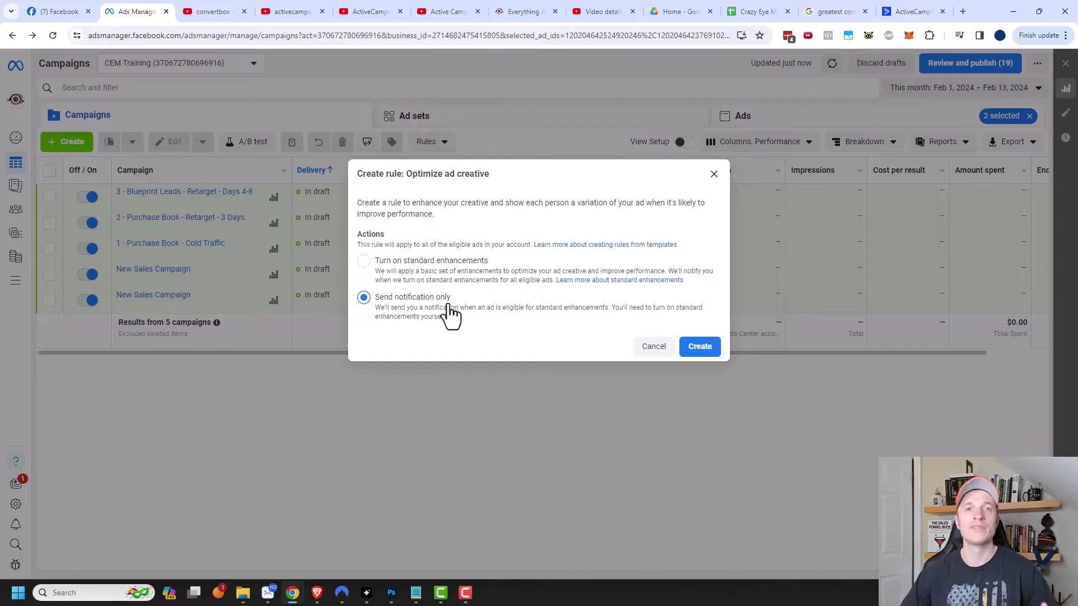
{"action": "left_click", "coordinate": [448, 272]}
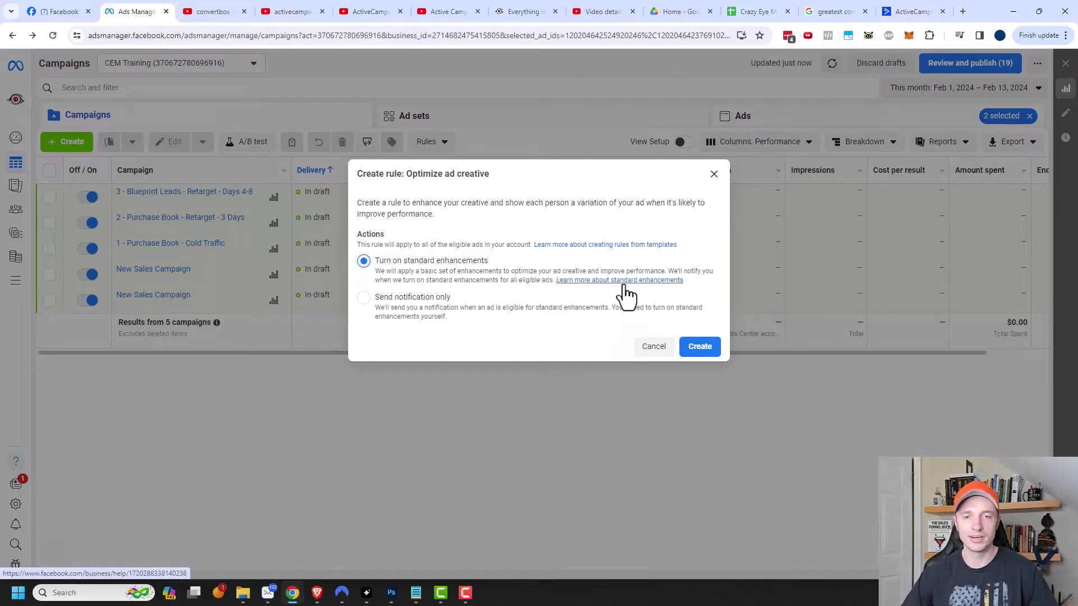
{"action": "left_click", "coordinate": [654, 346]}
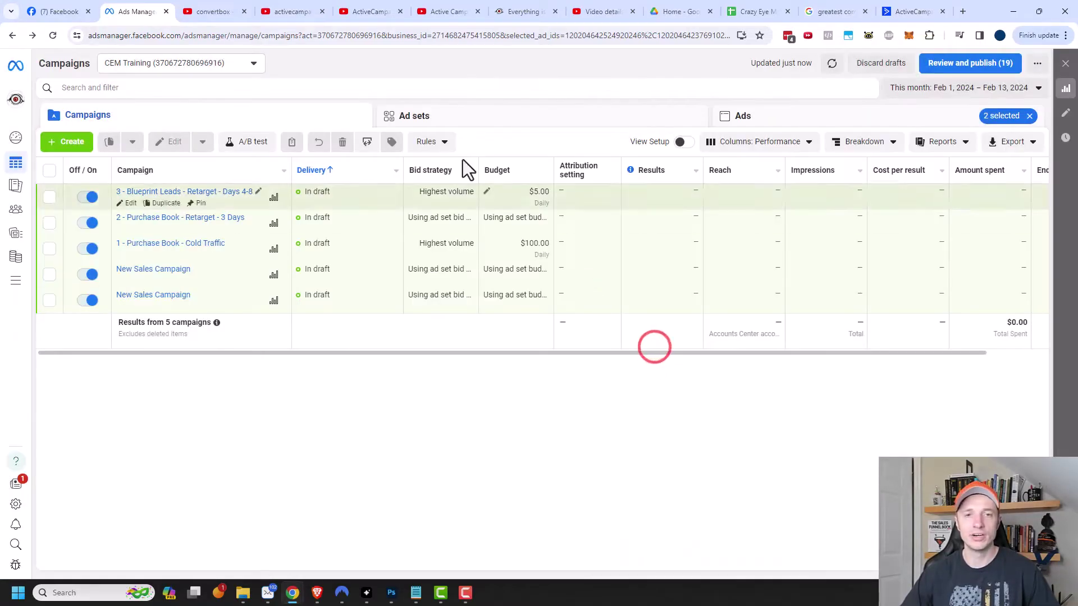
Open a custom rule form, check its Apply rule options, and close it unsaved
{"action": "left_click", "coordinate": [440, 144]}
{"action": "left_click", "coordinate": [443, 169]}
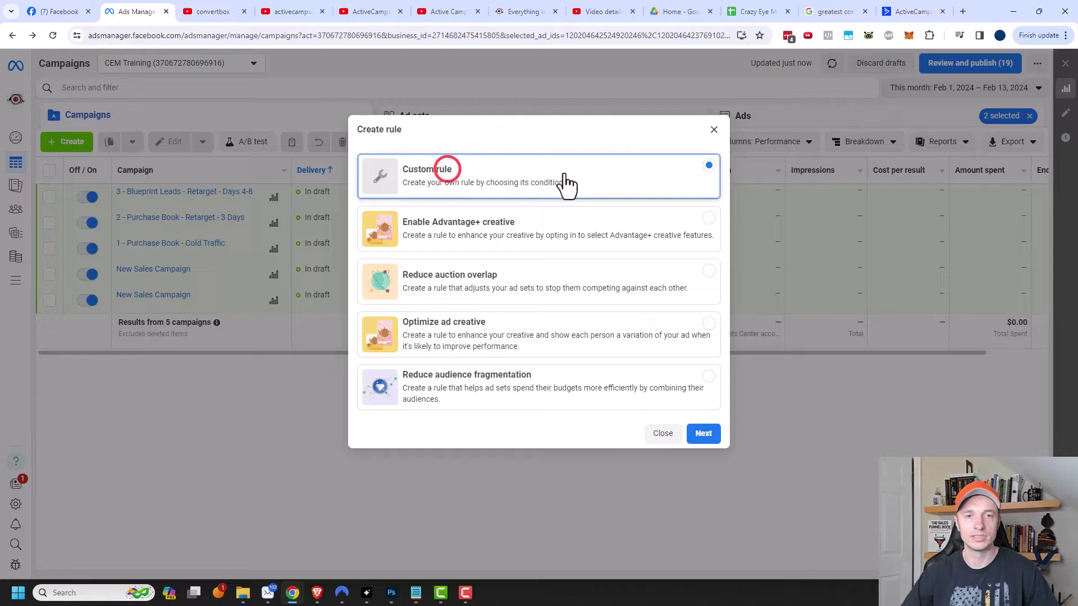
{"action": "left_click", "coordinate": [703, 436]}
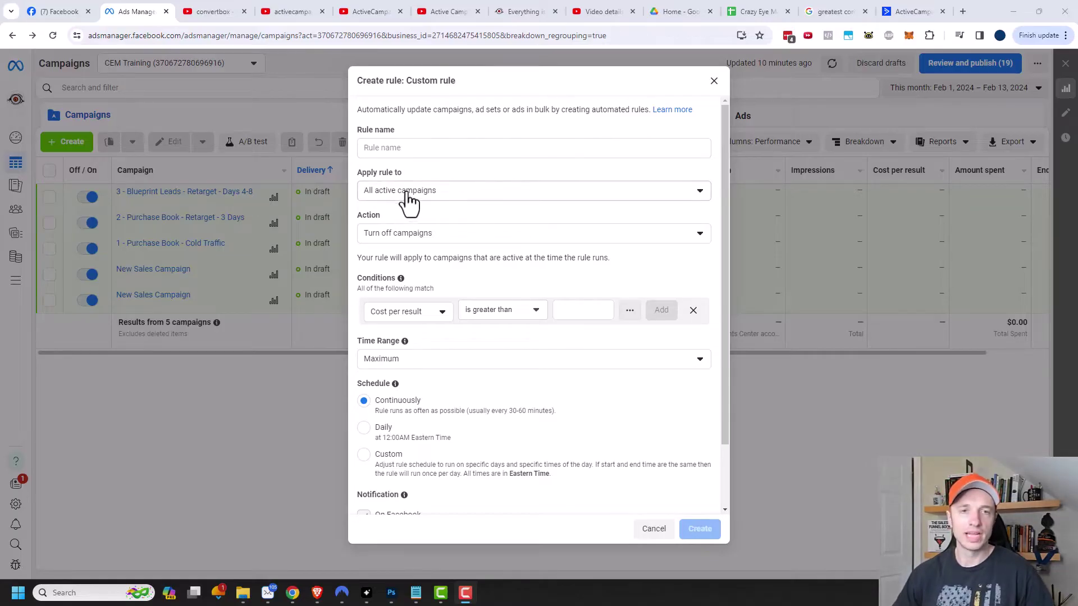
{"action": "left_click", "coordinate": [427, 190]}
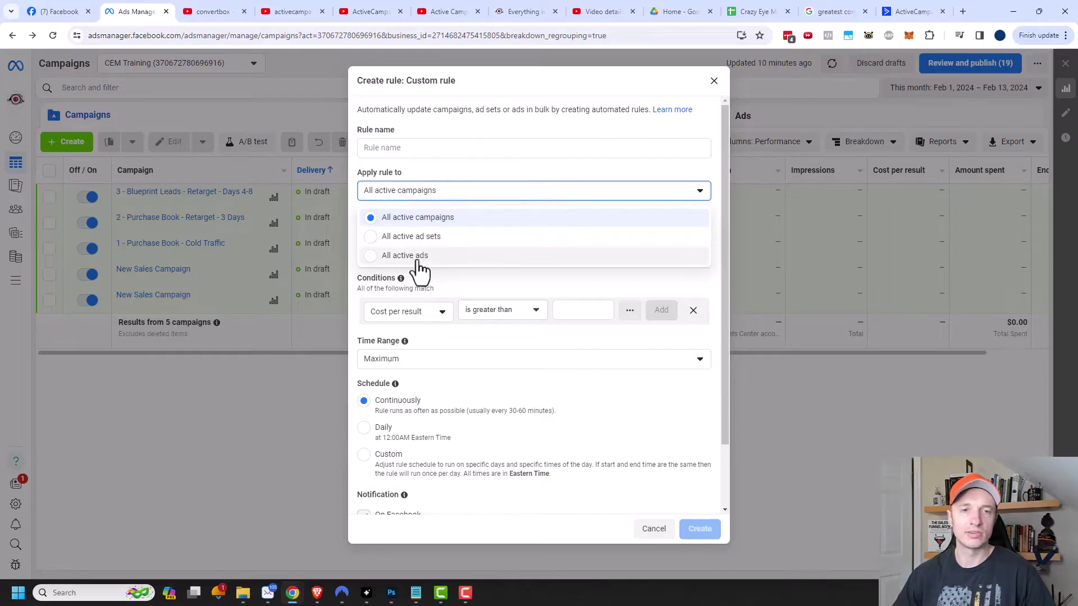
{"action": "left_click", "coordinate": [714, 81]}
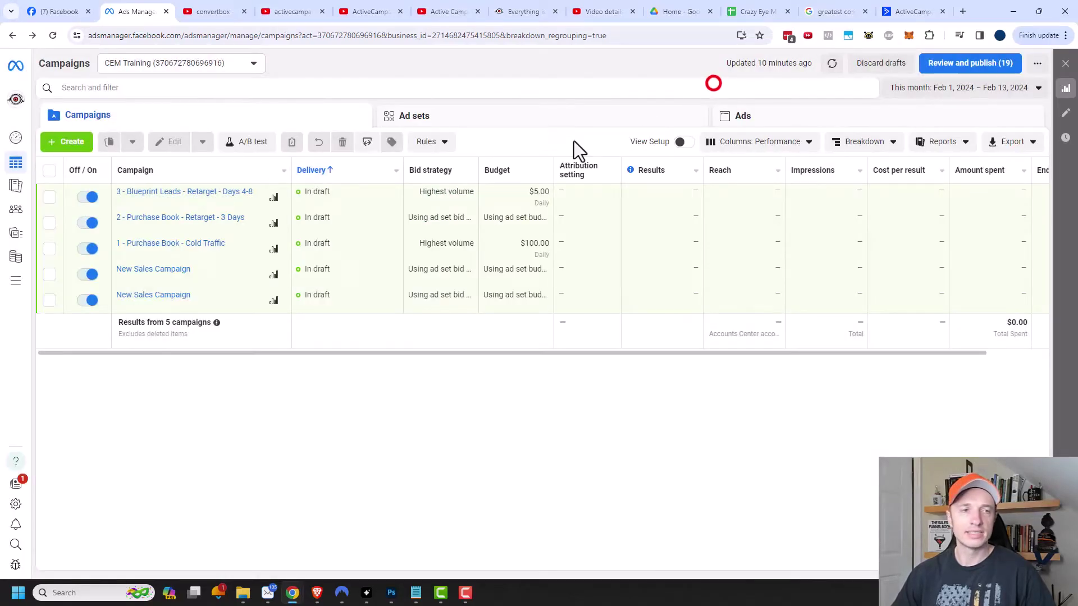
Tick the Blueprint Leads and Purchase Book retarget campaigns and start a custom rule for All active campaigns
{"action": "left_click", "coordinate": [50, 196]}
{"action": "left_click", "coordinate": [49, 223]}
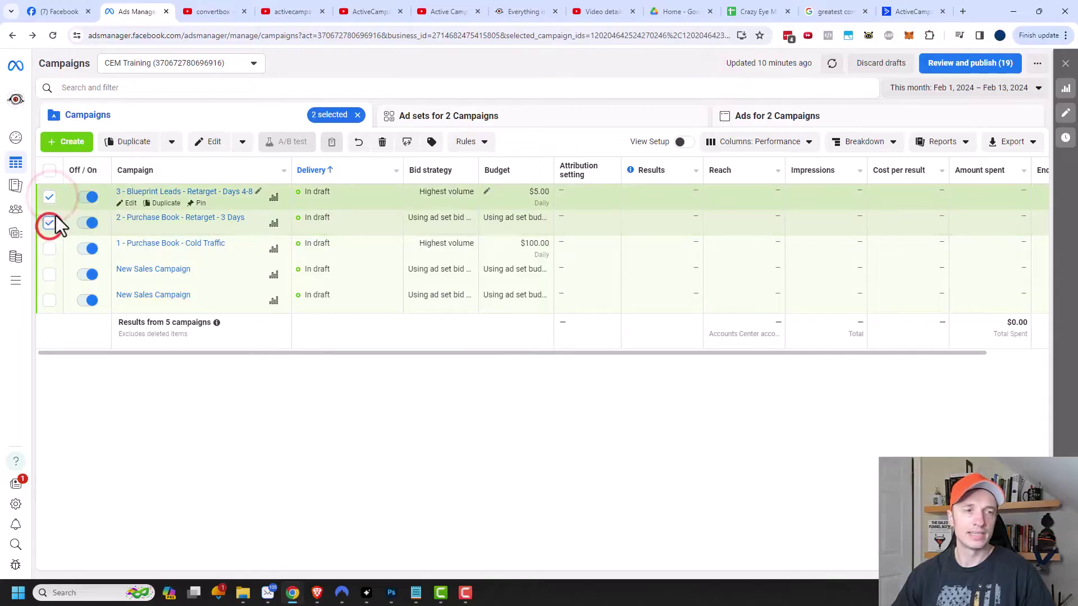
{"action": "left_click", "coordinate": [481, 145]}
{"action": "left_click", "coordinate": [488, 171]}
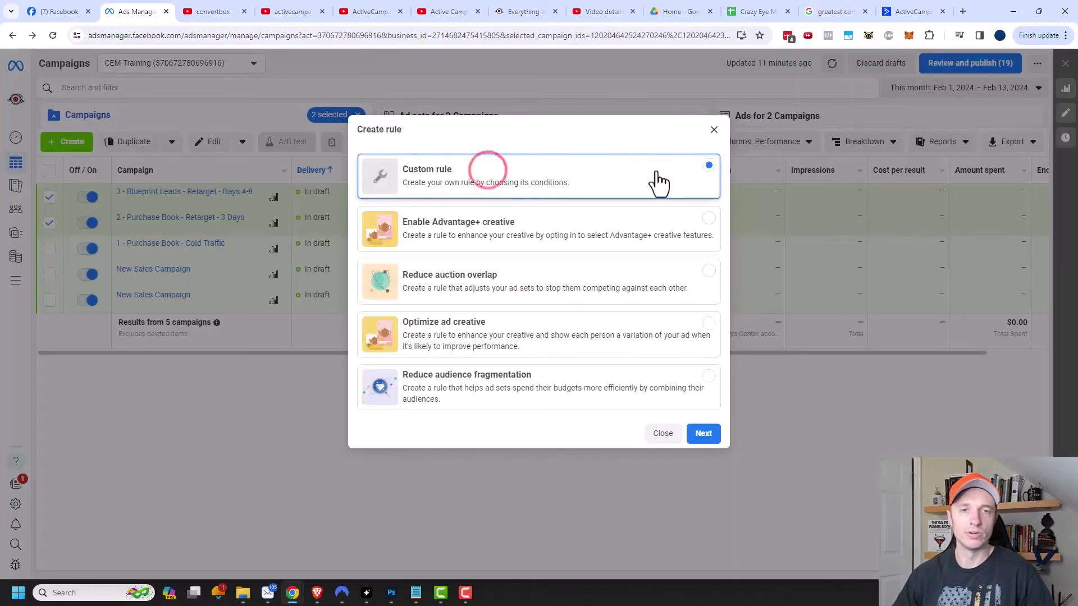
{"action": "left_click", "coordinate": [701, 434]}
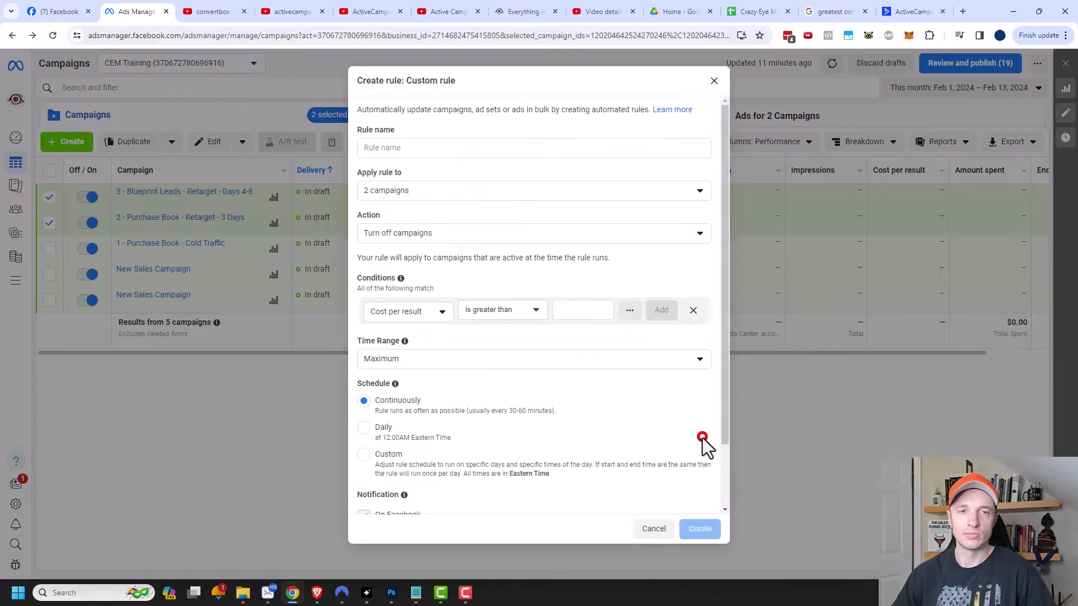
{"action": "left_click", "coordinate": [407, 193]}
{"action": "left_click", "coordinate": [417, 279]}
{"action": "left_click", "coordinate": [416, 283]}
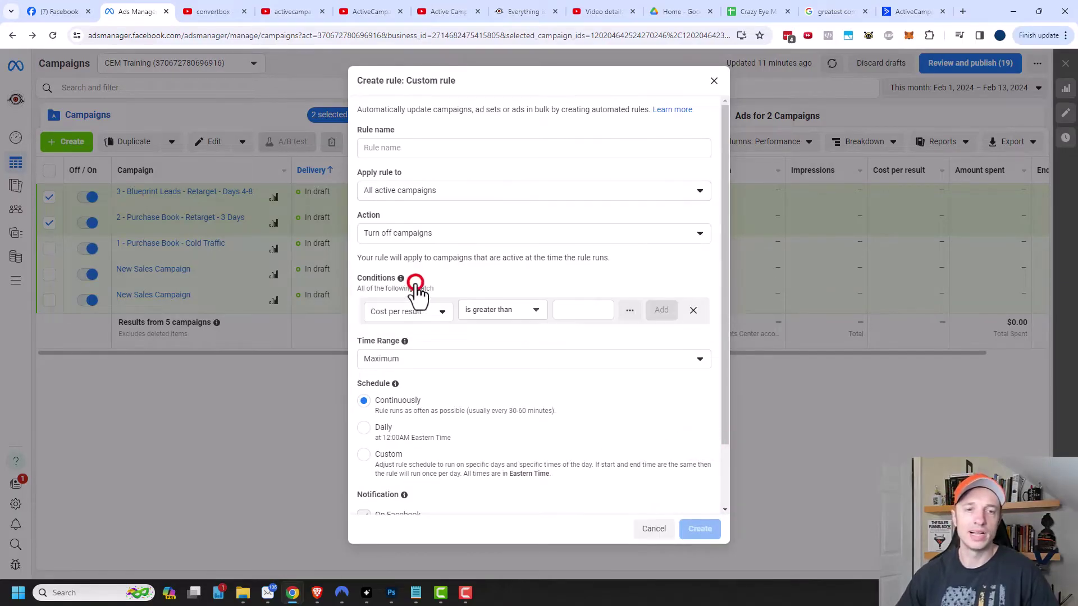
Make the rule increase daily budget by 5%, capped at a 100 USD maximum daily budget
{"action": "left_click", "coordinate": [396, 235]}
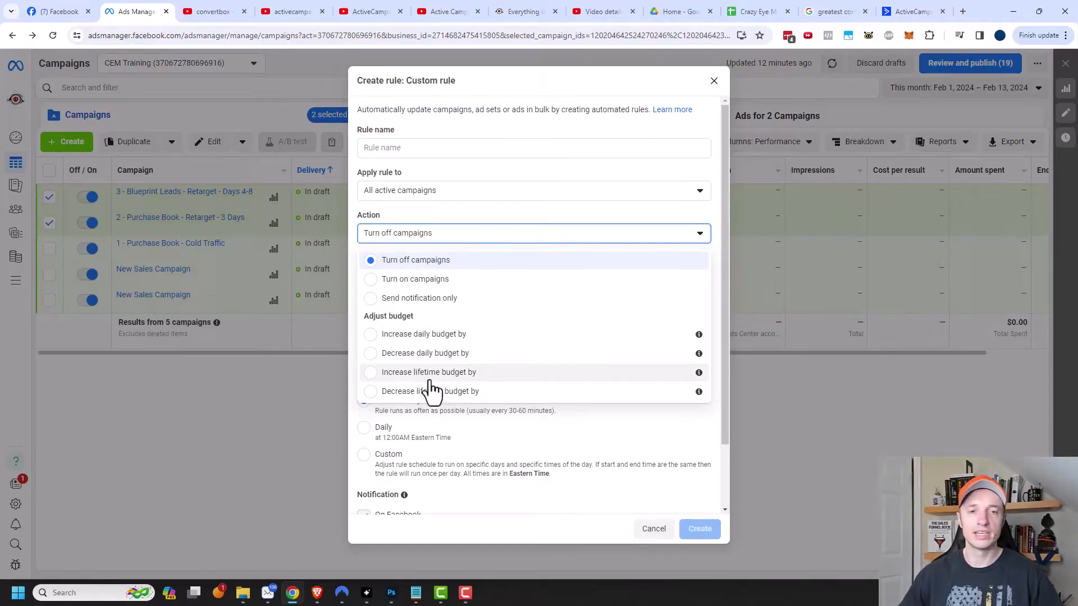
{"action": "left_click", "coordinate": [419, 336]}
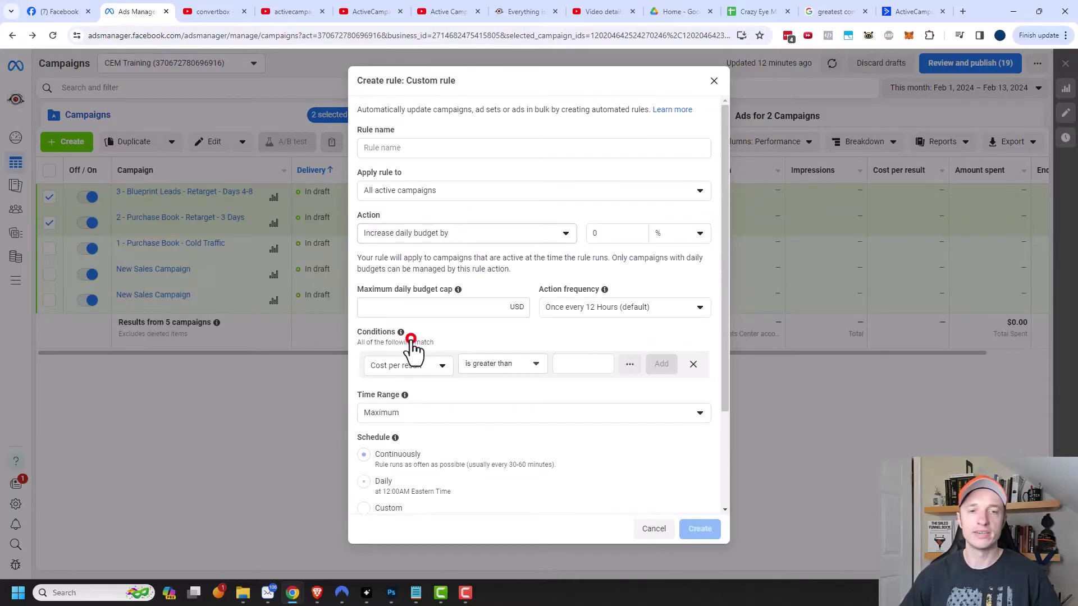
{"action": "left_click", "coordinate": [606, 235]}
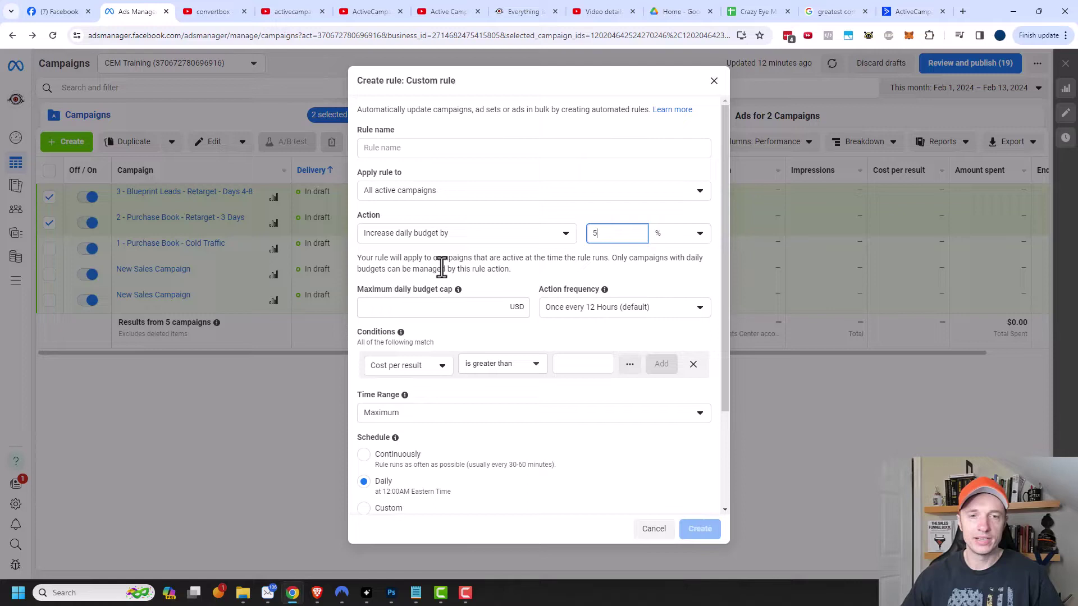
{"action": "left_click", "coordinate": [485, 269]}
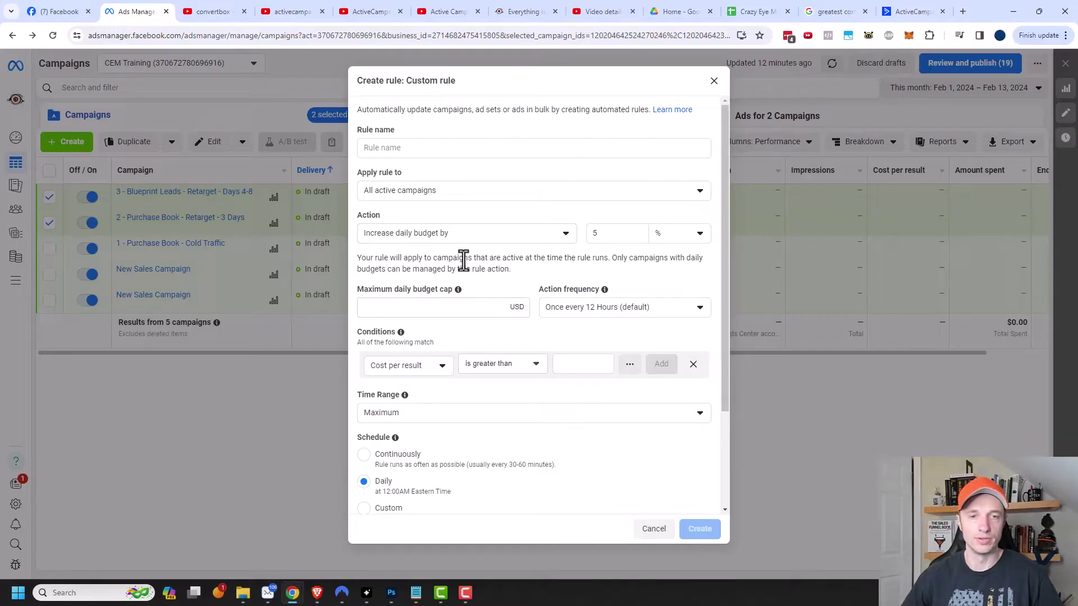
{"action": "left_click", "coordinate": [445, 308]}
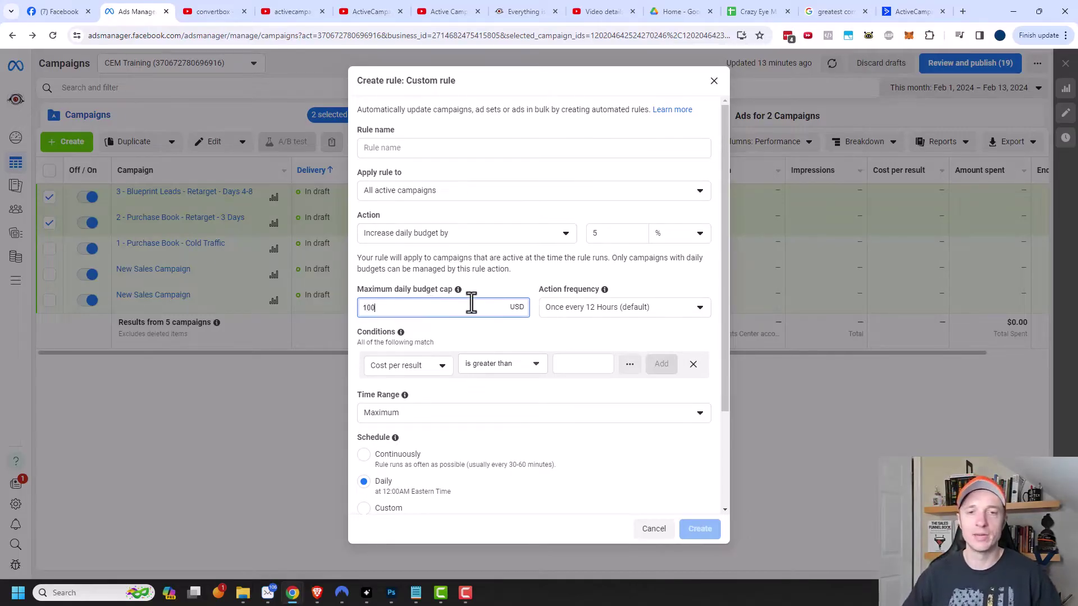
{"action": "mouse_move", "coordinate": [606, 291]}
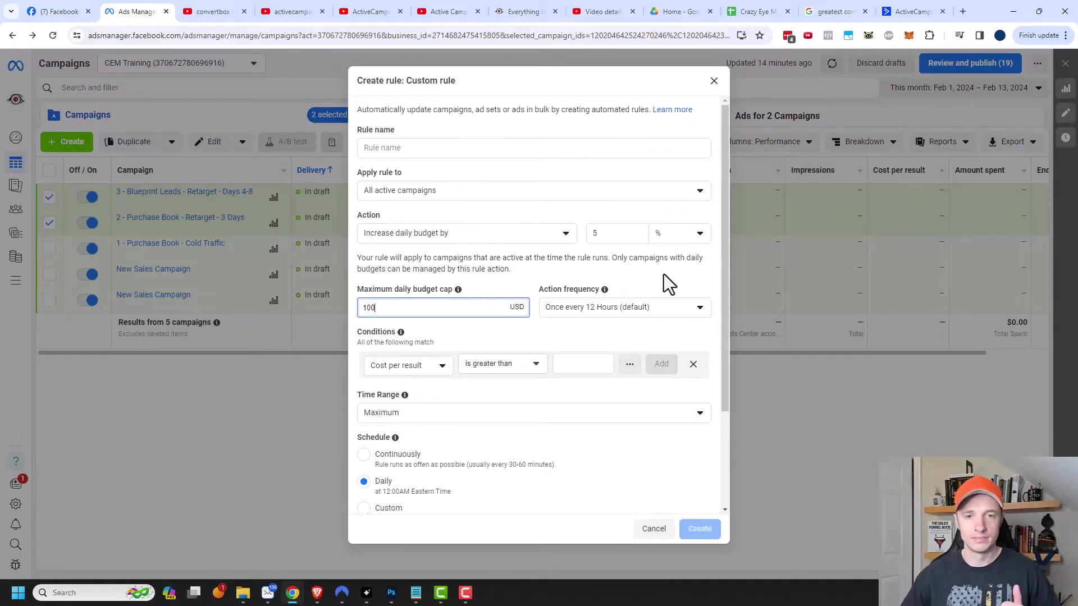
Set the rule's action frequency to Once hourly
{"action": "scroll", "coordinate": [539, 416], "scroll_direction": "down", "scroll_amount": 1}
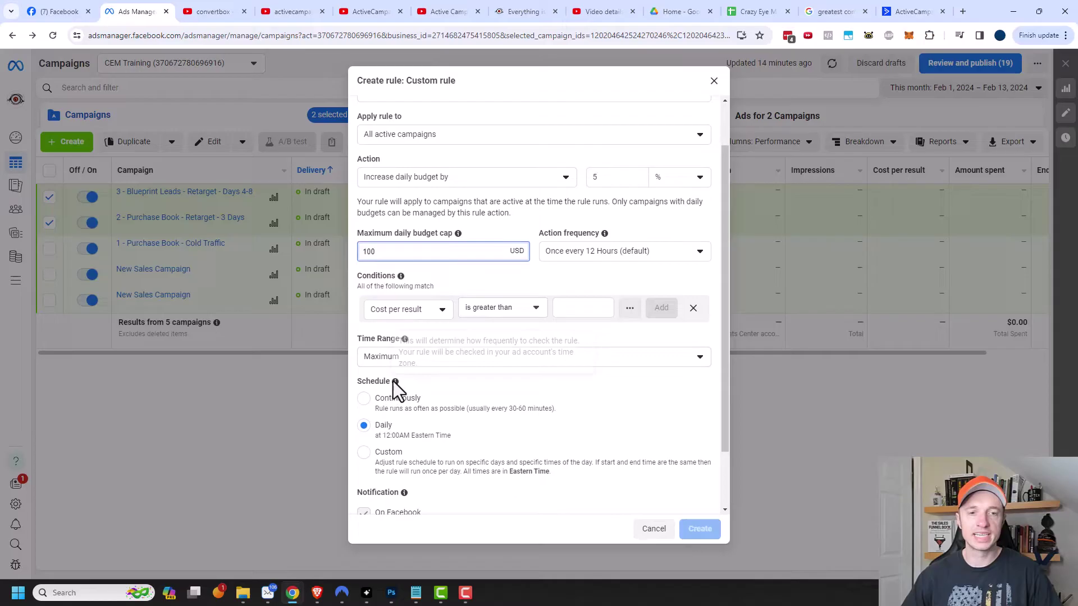
{"action": "mouse_move", "coordinate": [396, 382]}
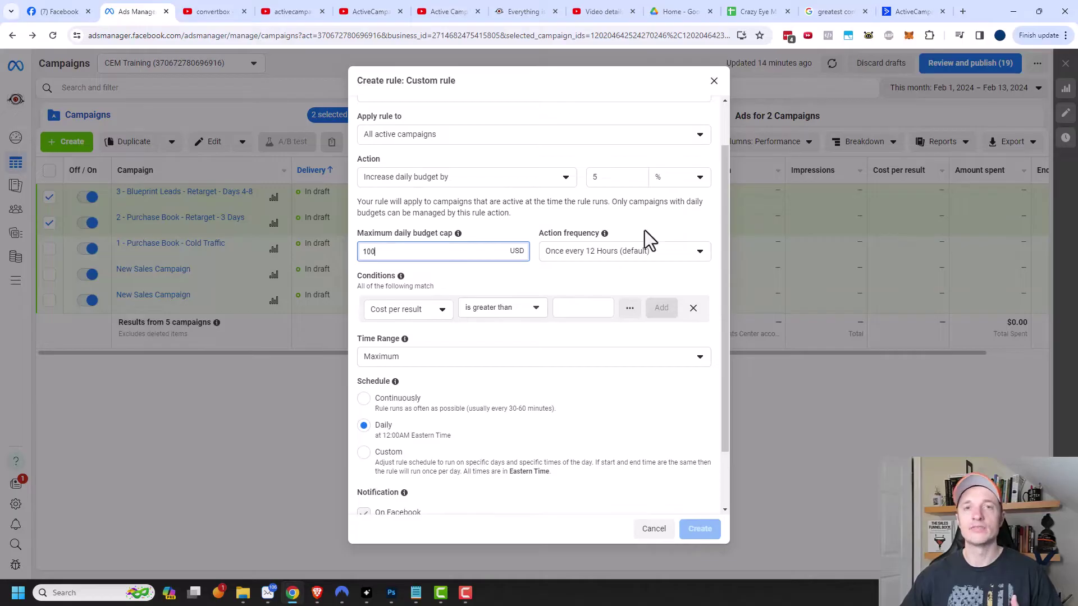
{"action": "left_click", "coordinate": [594, 252]}
{"action": "left_click", "coordinate": [587, 278]}
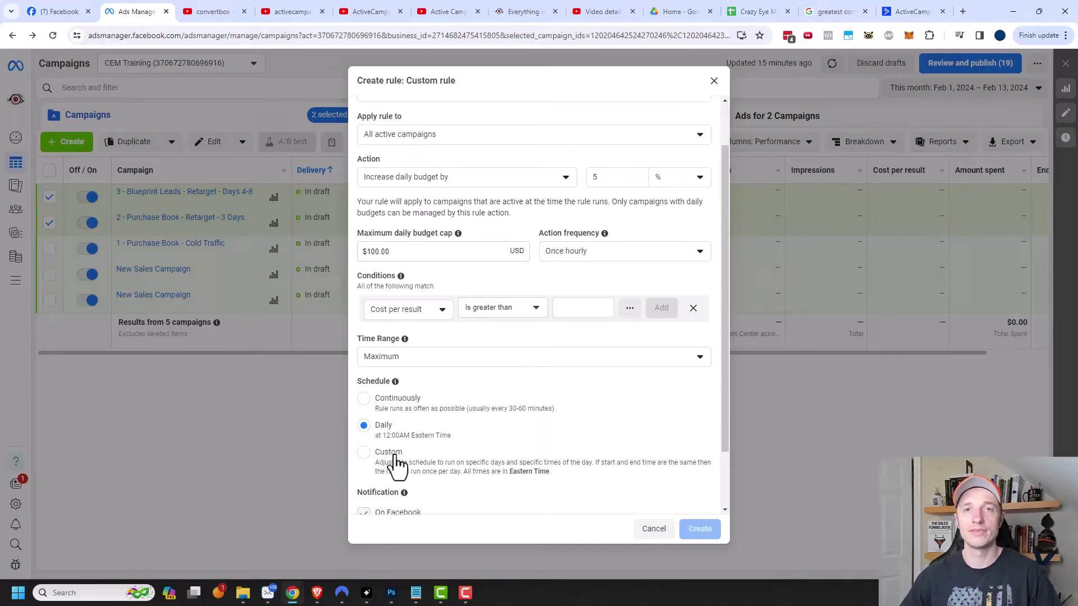
Browse the condition metric list's Settings, Time and Cost per Website Conversion groups
{"action": "left_click", "coordinate": [397, 306]}
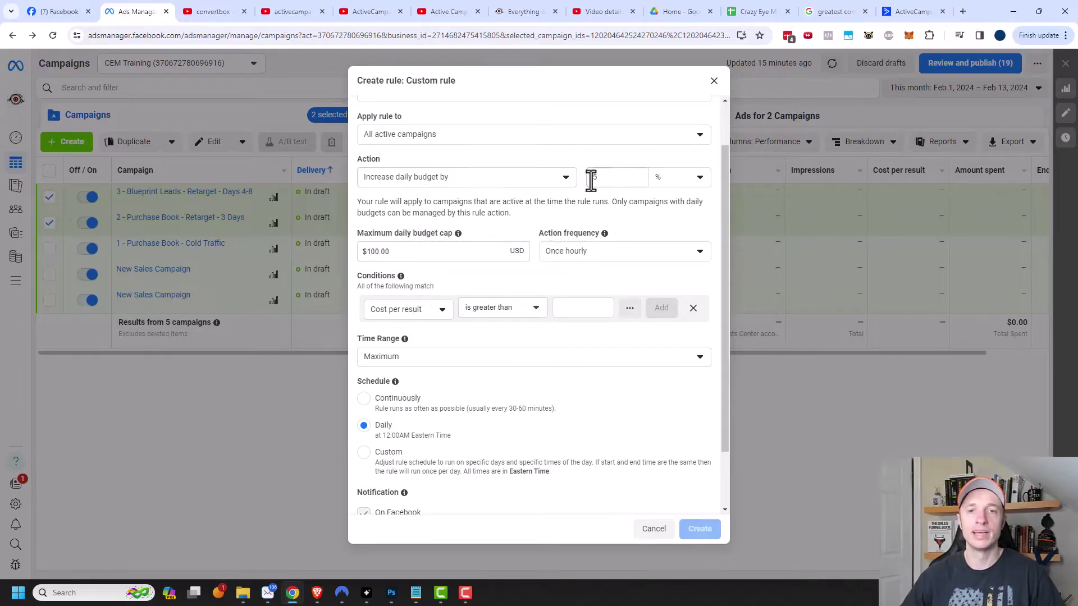
{"action": "left_click", "coordinate": [416, 312]}
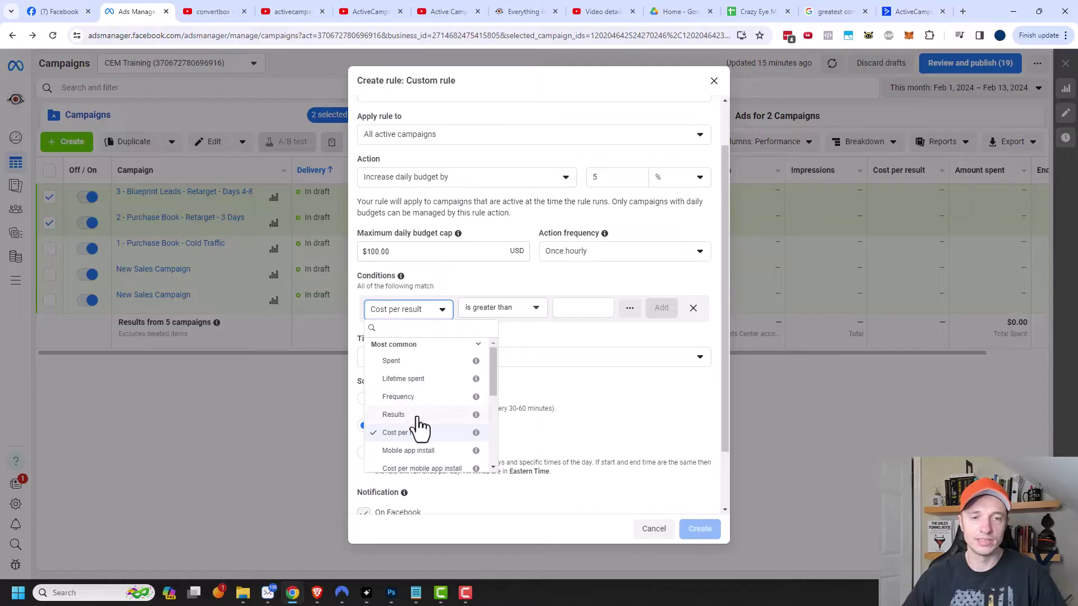
{"action": "scroll", "coordinate": [420, 430], "scroll_direction": "down", "scroll_amount": 1}
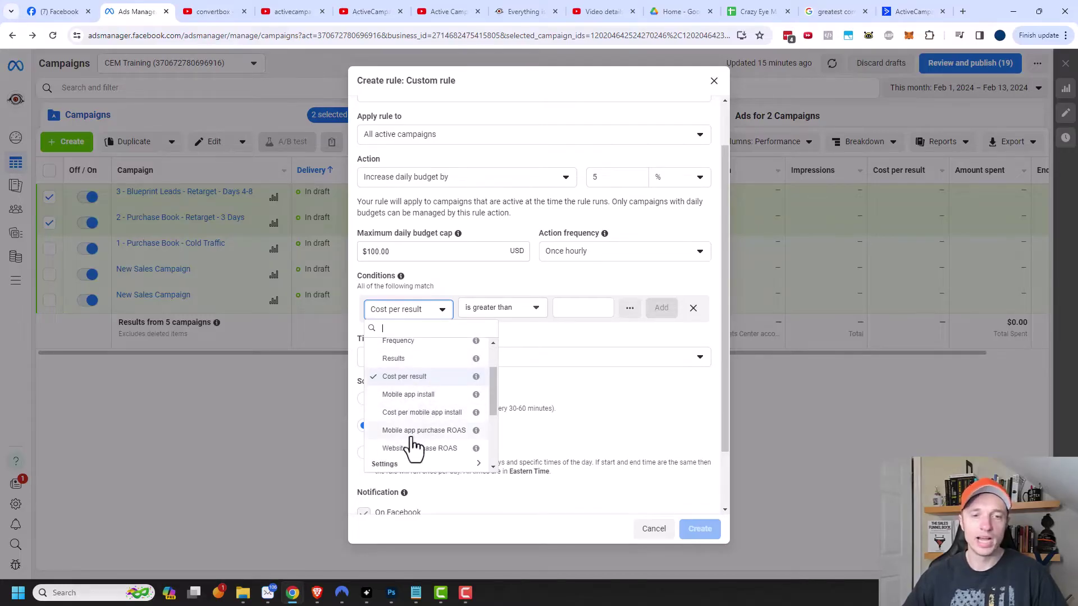
{"action": "scroll", "coordinate": [425, 459], "scroll_direction": "down", "scroll_amount": 1}
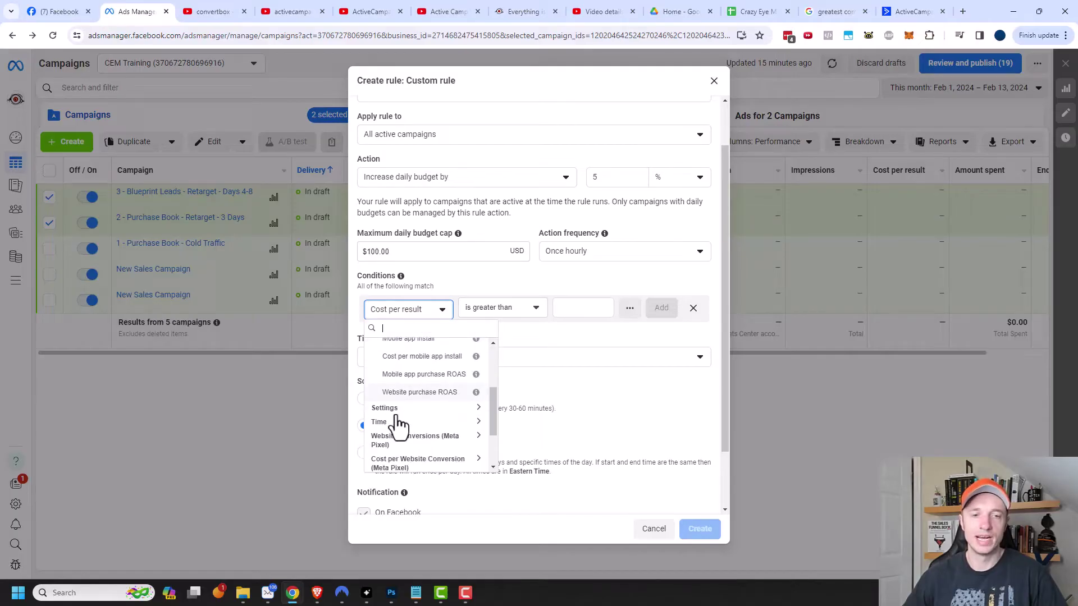
{"action": "left_click", "coordinate": [395, 409]}
{"action": "scroll", "coordinate": [420, 421], "scroll_direction": "down", "scroll_amount": 2}
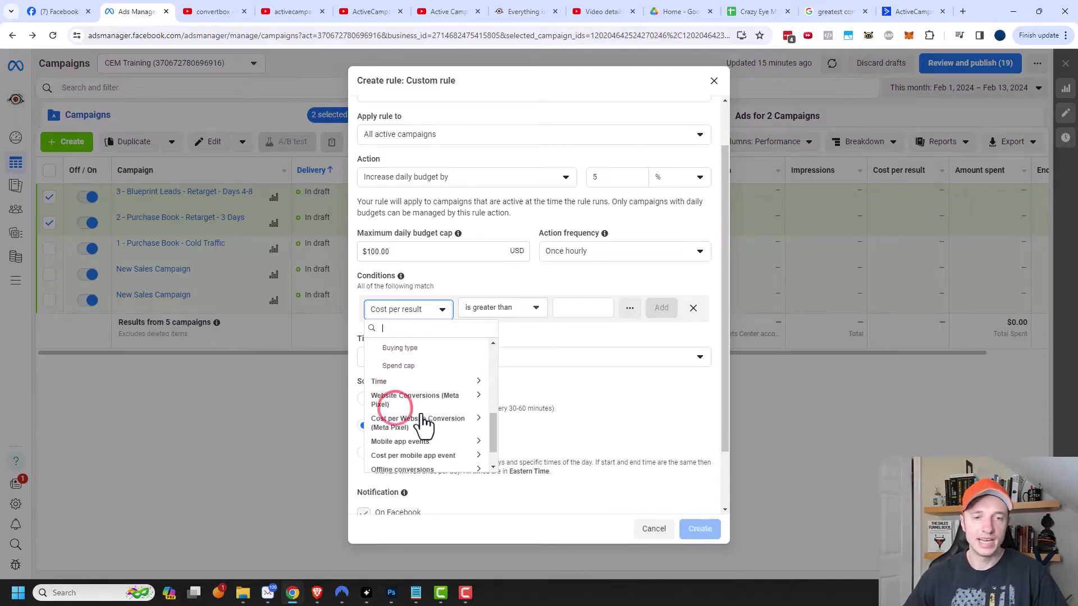
{"action": "left_click", "coordinate": [396, 383]}
{"action": "scroll", "coordinate": [447, 411], "scroll_direction": "down", "scroll_amount": 2}
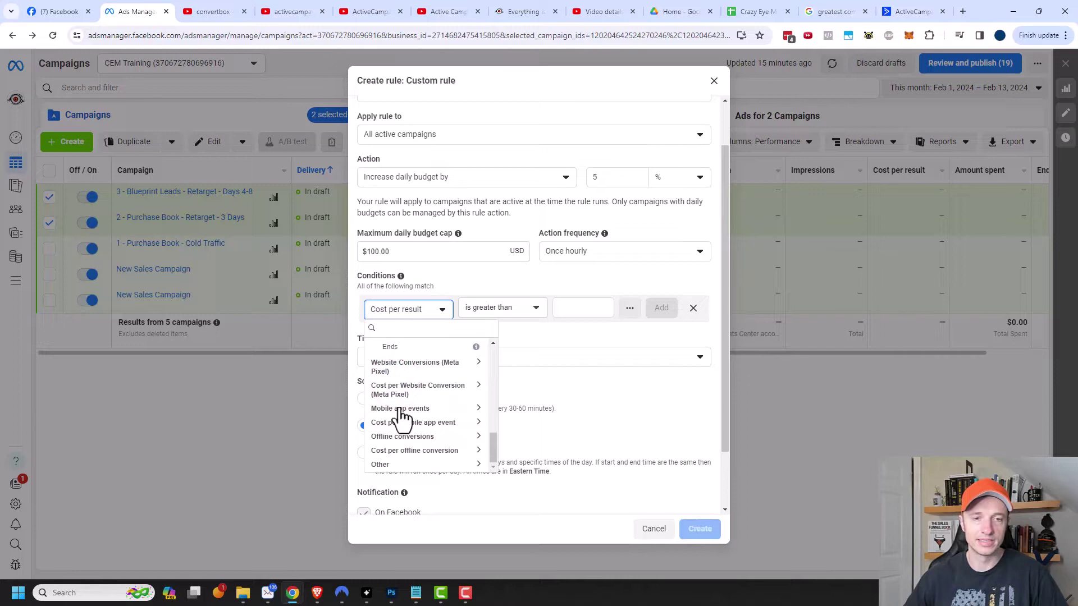
{"action": "left_click", "coordinate": [390, 388]}
{"action": "scroll", "coordinate": [427, 416], "scroll_direction": "down", "scroll_amount": 5}
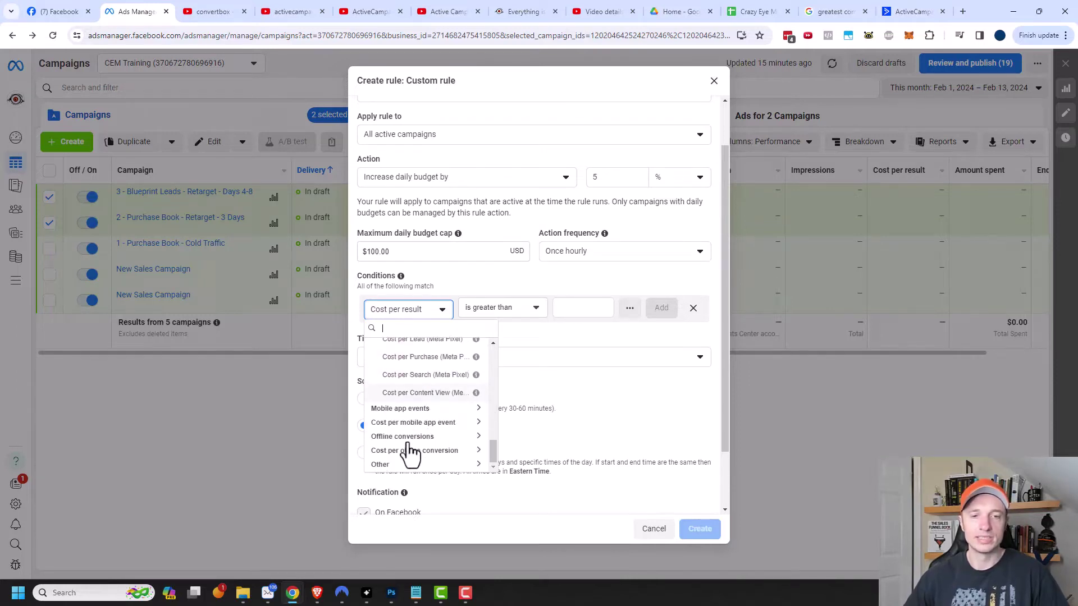
{"action": "scroll", "coordinate": [411, 449], "scroll_direction": "up", "scroll_amount": 1}
{"action": "scroll", "coordinate": [411, 449], "scroll_direction": "up", "scroll_amount": 3}
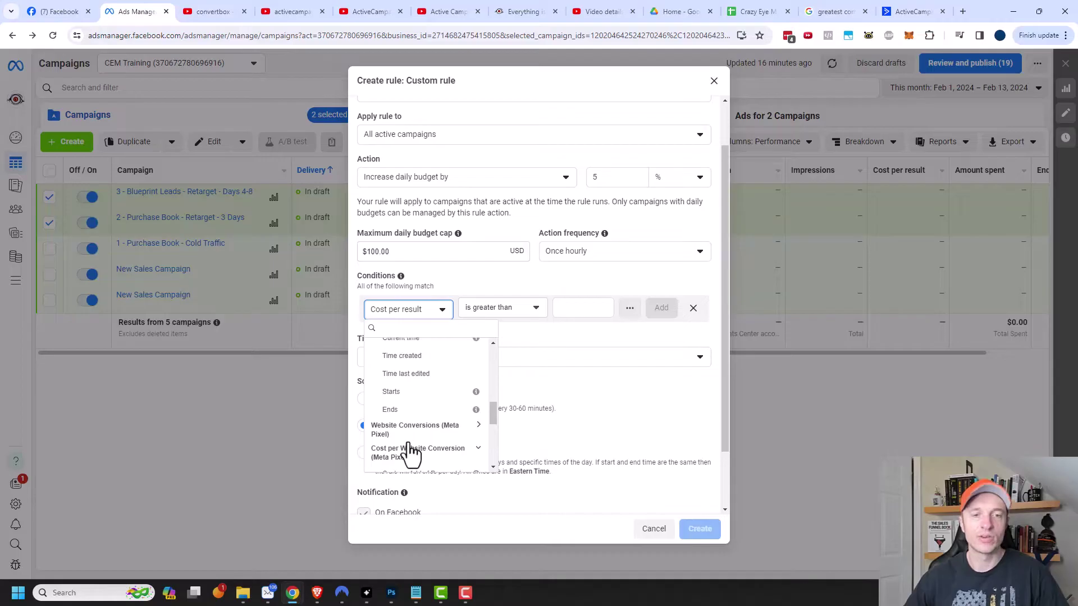
{"action": "scroll", "coordinate": [411, 453], "scroll_direction": "up", "scroll_amount": 8}
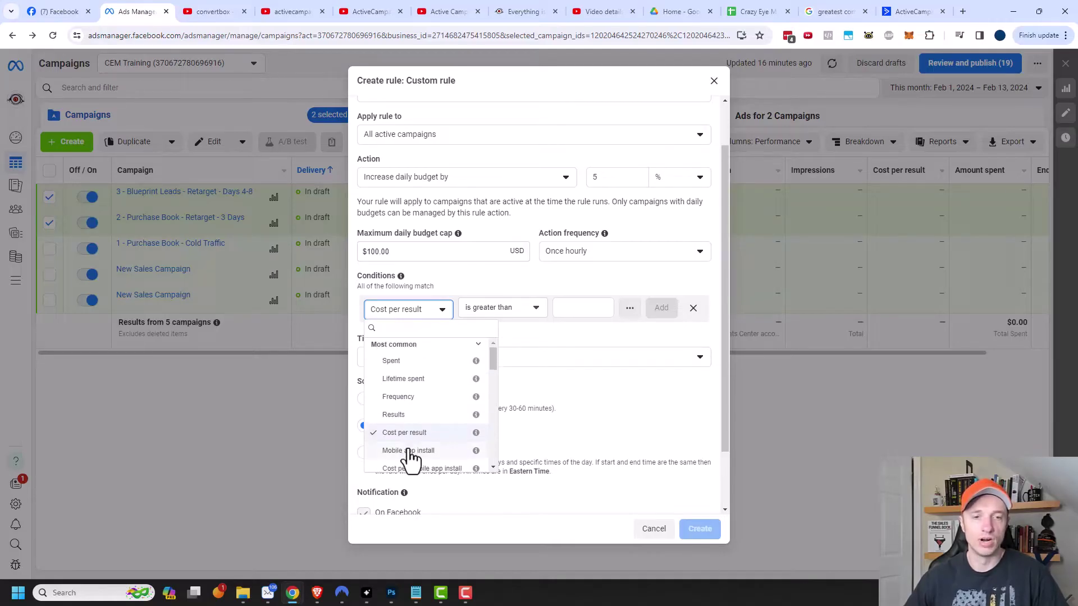
Add the condition Cost per result is smaller than $10.00
{"action": "left_click", "coordinate": [408, 434]}
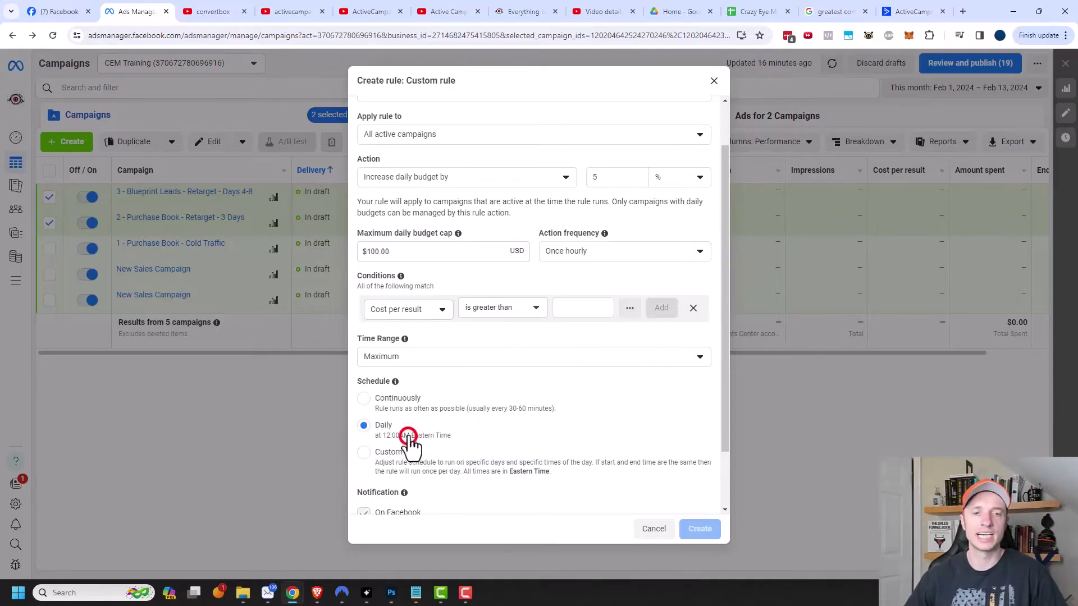
{"action": "left_click", "coordinate": [513, 308]}
{"action": "left_click", "coordinate": [508, 352]}
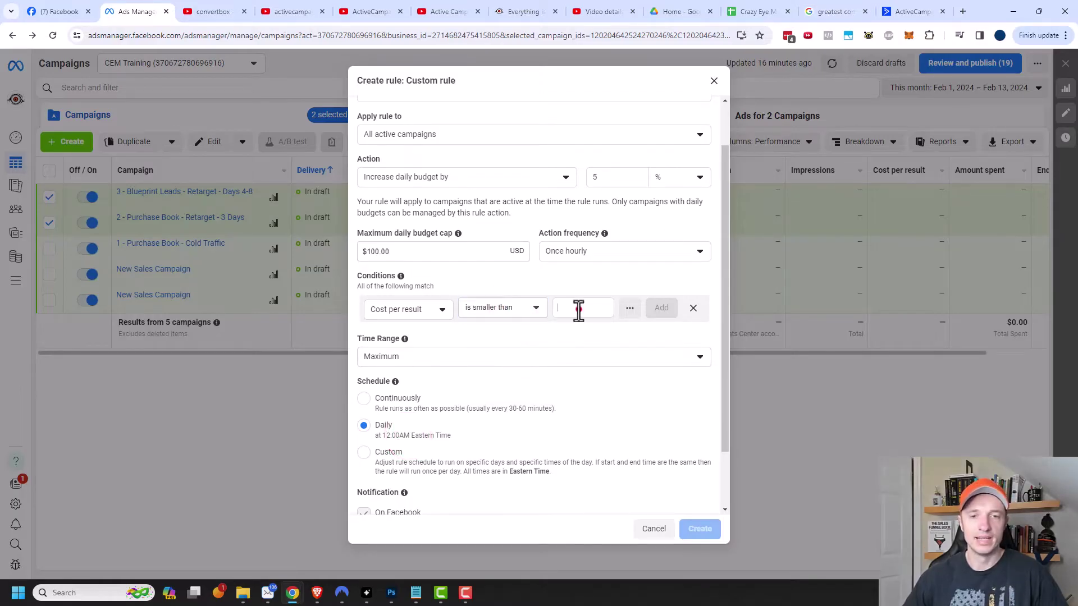
{"action": "type", "text": "10"}
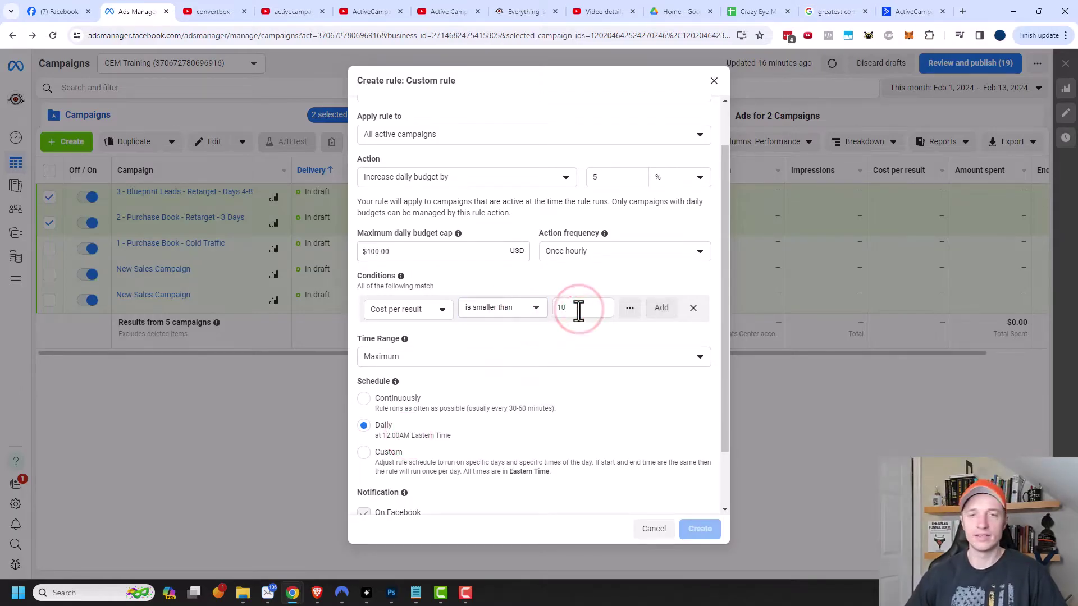
{"action": "left_click", "coordinate": [597, 289]}
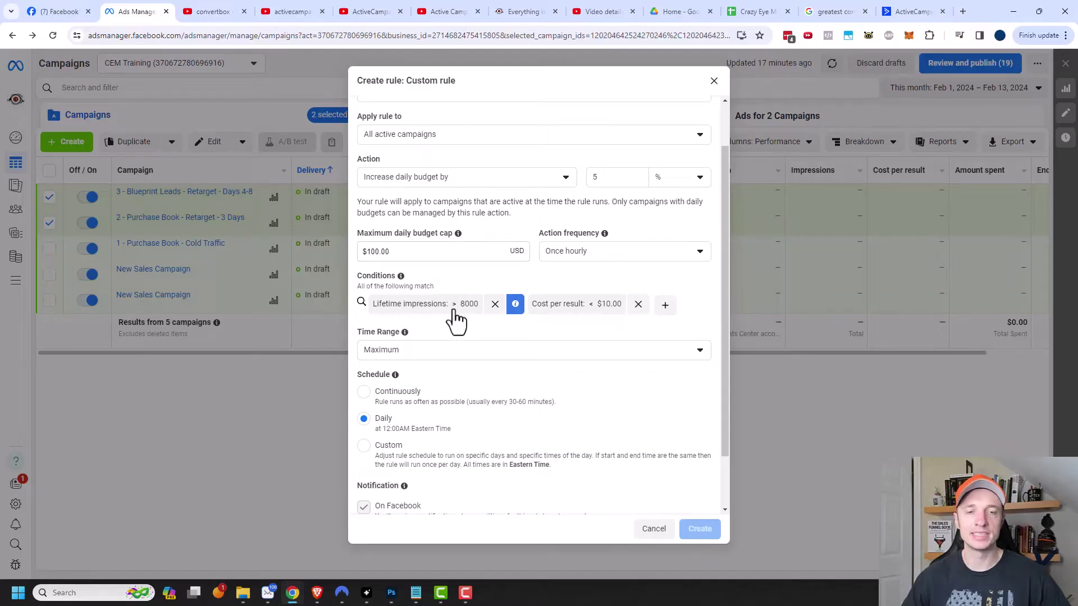
Remove and then restore the Lifetime impressions greater than 8000 condition
{"action": "mouse_move", "coordinate": [516, 305]}
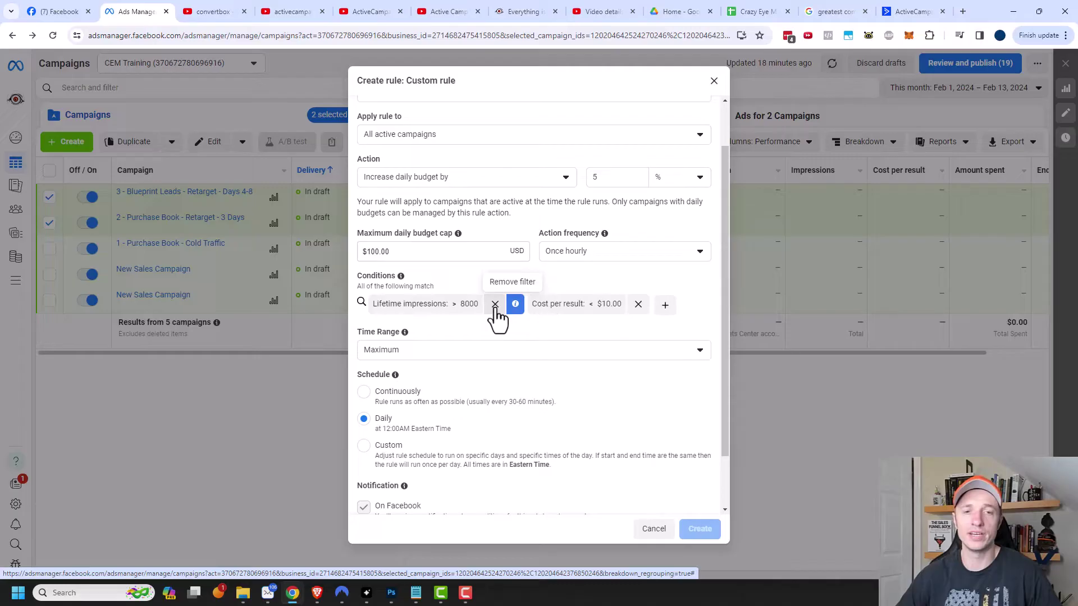
{"action": "left_click", "coordinate": [495, 304]}
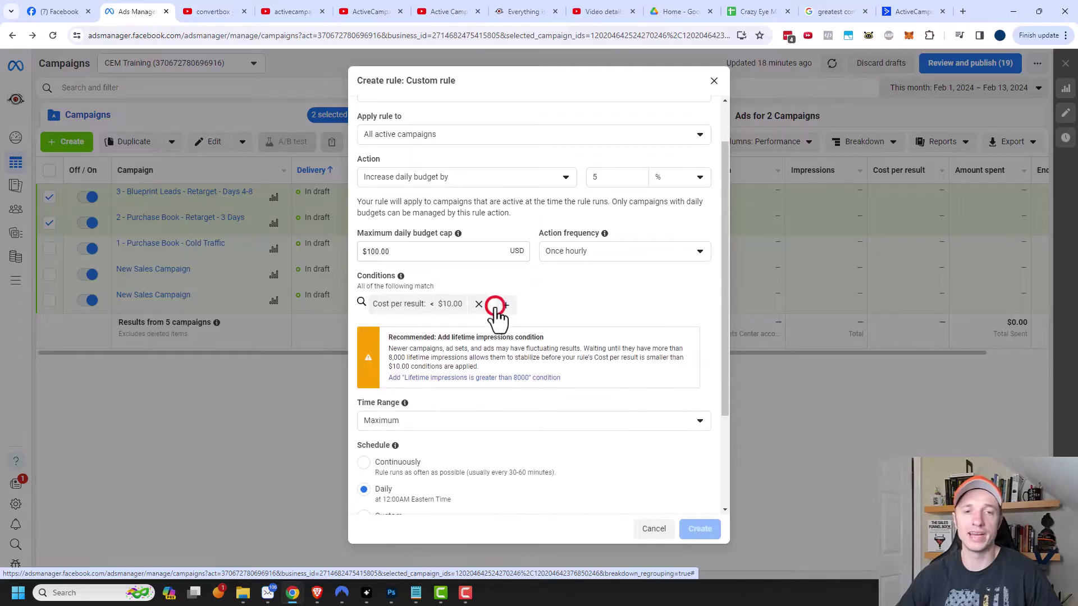
{"action": "left_click", "coordinate": [494, 378]}
Change the rule's time range from Maximum to Last 3 days
{"action": "scroll", "coordinate": [679, 369], "scroll_direction": "down", "scroll_amount": 1}
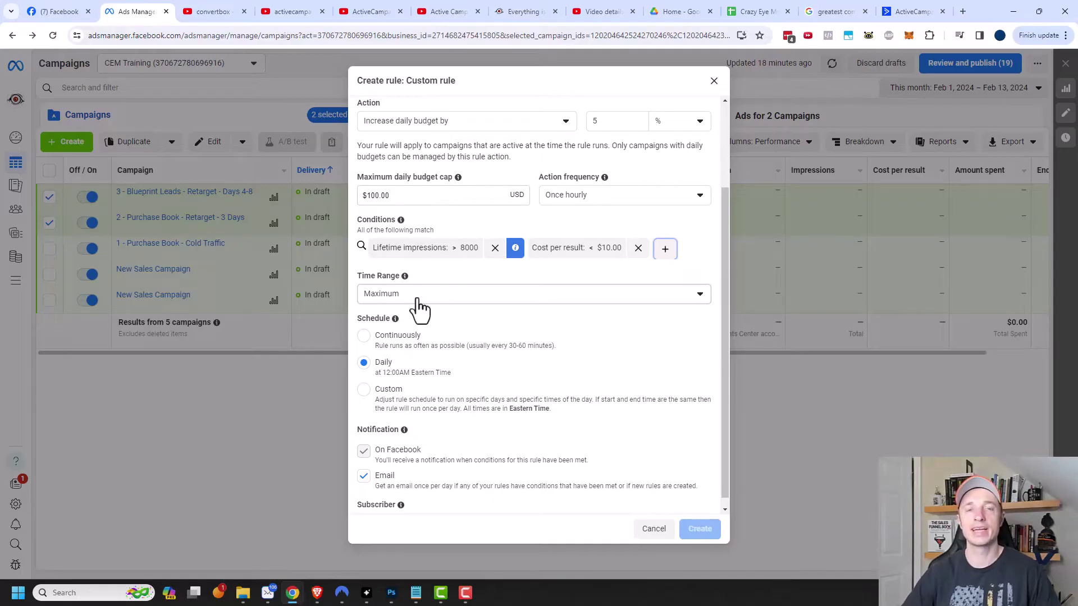
{"action": "mouse_move", "coordinate": [404, 278]}
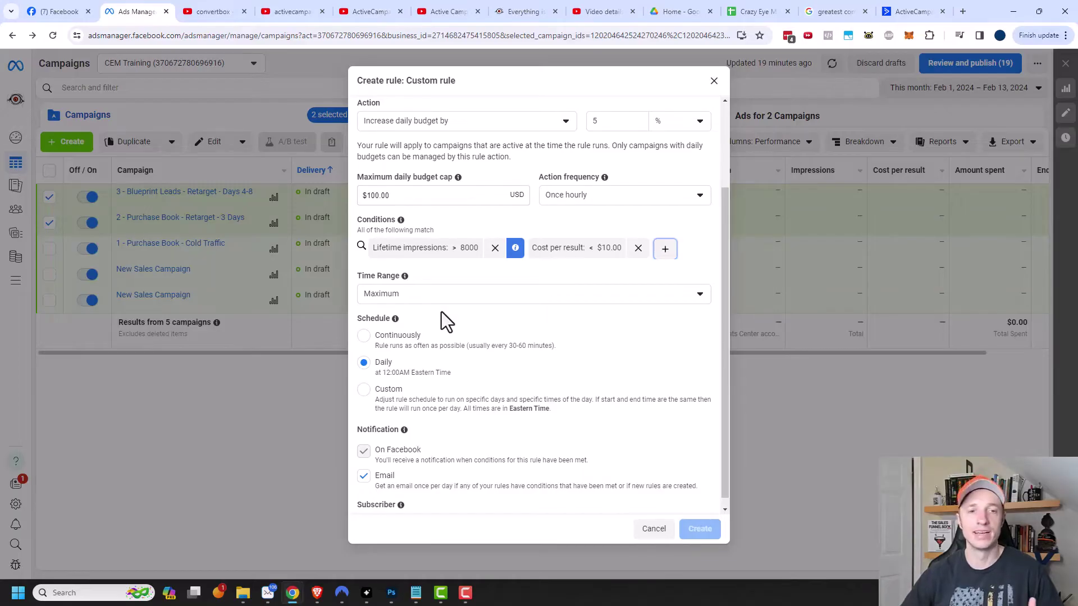
{"action": "left_click", "coordinate": [442, 295]}
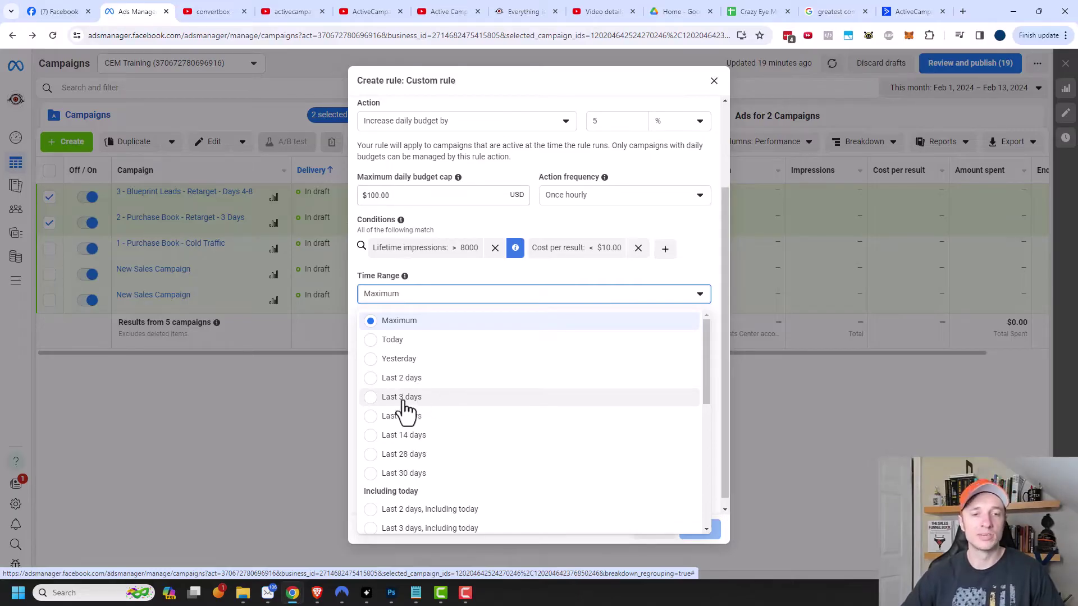
{"action": "scroll", "coordinate": [419, 424], "scroll_direction": "down", "scroll_amount": 2}
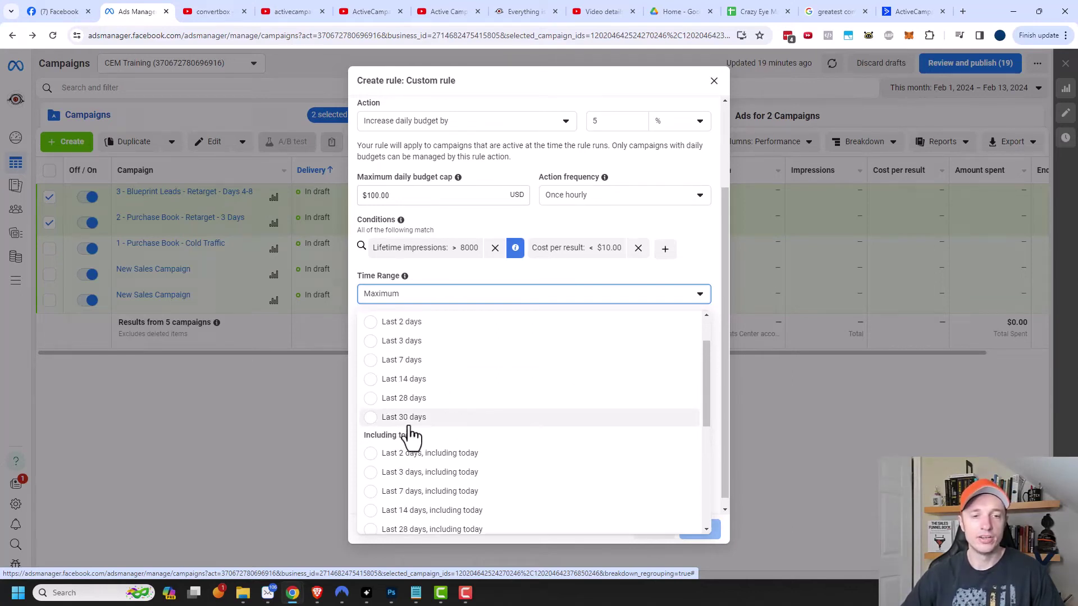
{"action": "scroll", "coordinate": [413, 427], "scroll_direction": "up", "scroll_amount": 1}
{"action": "left_click", "coordinate": [372, 343]}
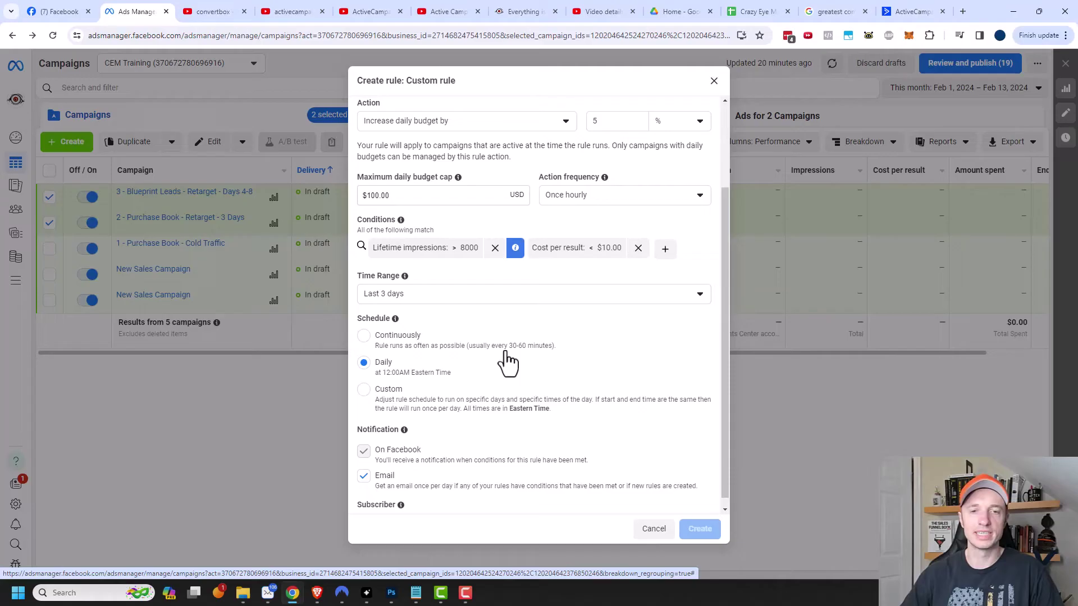
Try a Custom schedule with Sunday and Tuesday 1:30–3:00 AM plus a second range
{"action": "left_click", "coordinate": [386, 339]}
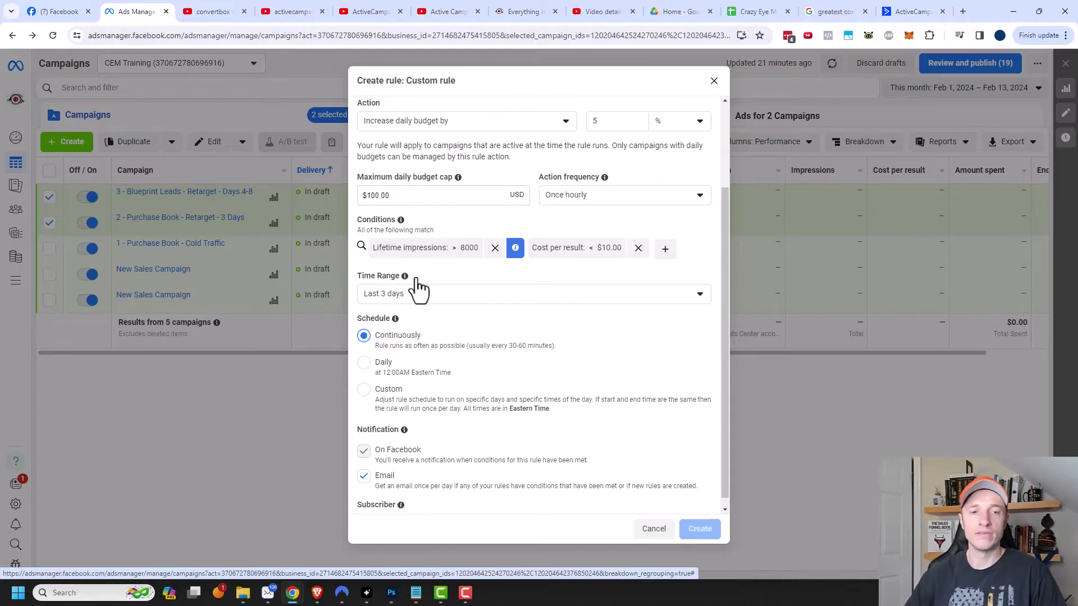
{"action": "left_click", "coordinate": [364, 363]}
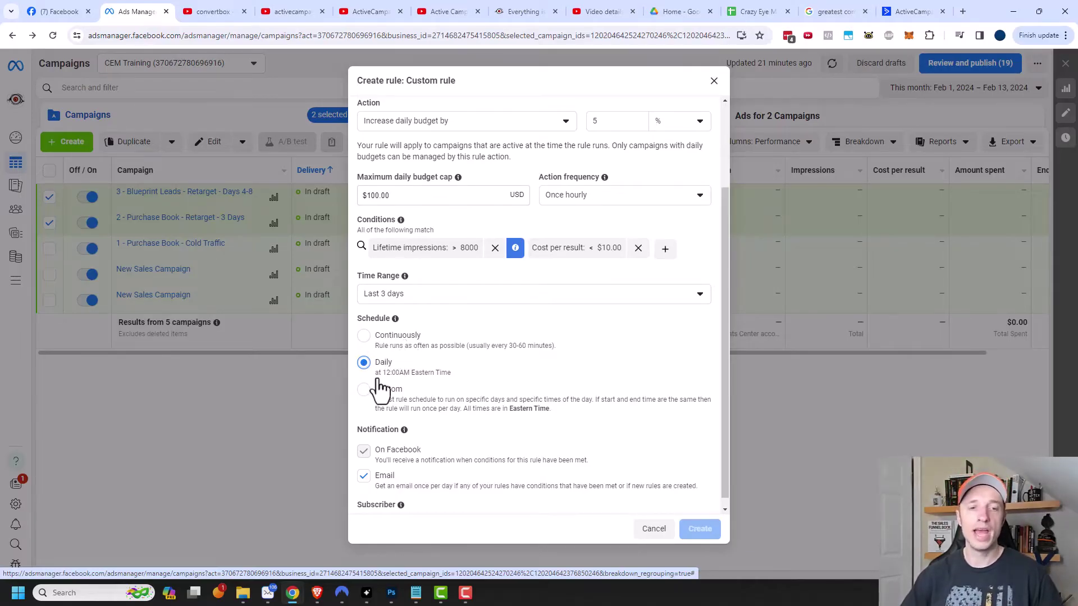
{"action": "left_click", "coordinate": [364, 392]}
{"action": "scroll", "coordinate": [516, 368], "scroll_direction": "down", "scroll_amount": 2}
{"action": "scroll", "coordinate": [517, 368], "scroll_direction": "down", "scroll_amount": 3}
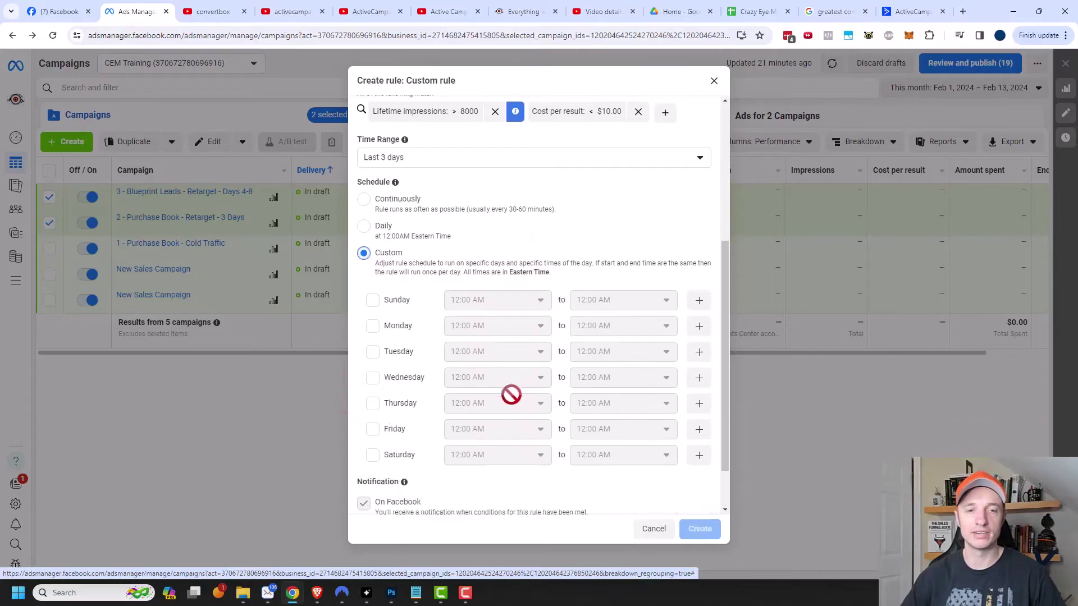
{"action": "left_click", "coordinate": [371, 269]}
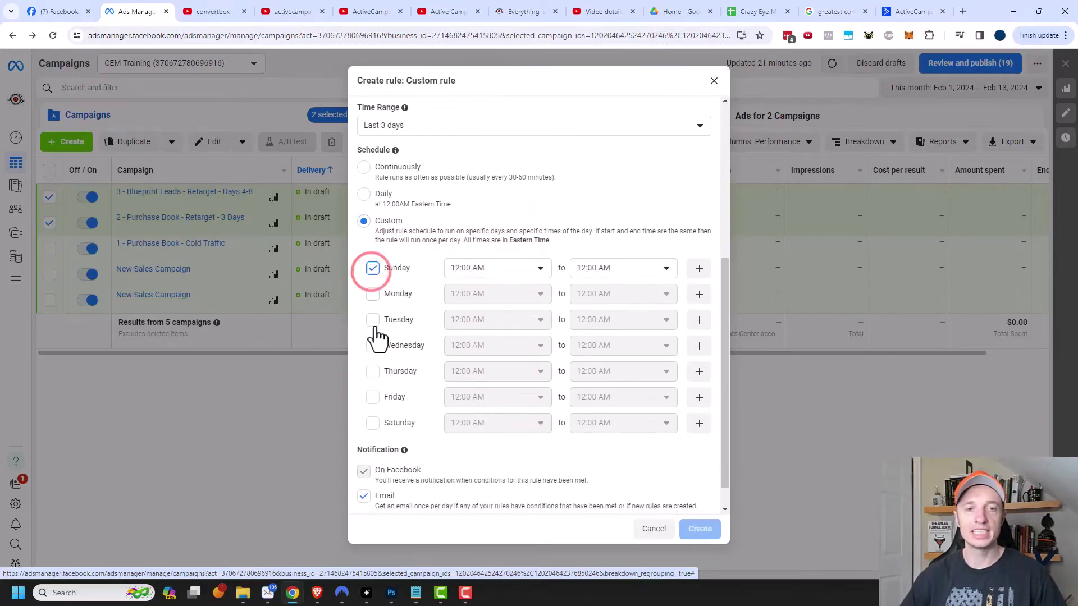
{"action": "left_click", "coordinate": [372, 320]}
{"action": "left_click", "coordinate": [531, 320]}
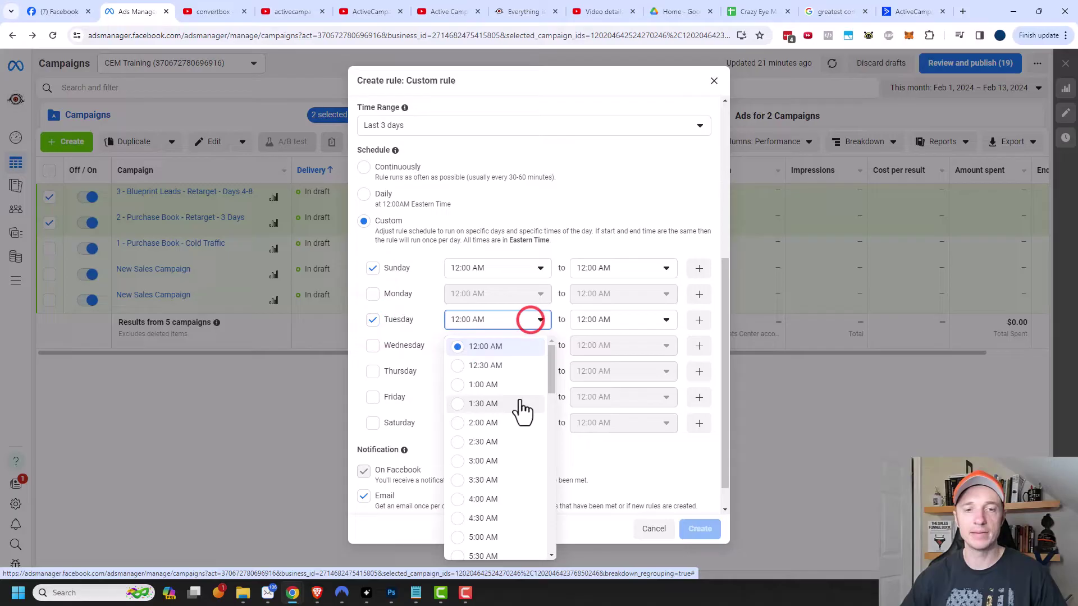
{"action": "left_click", "coordinate": [495, 402]}
{"action": "left_click", "coordinate": [635, 319]}
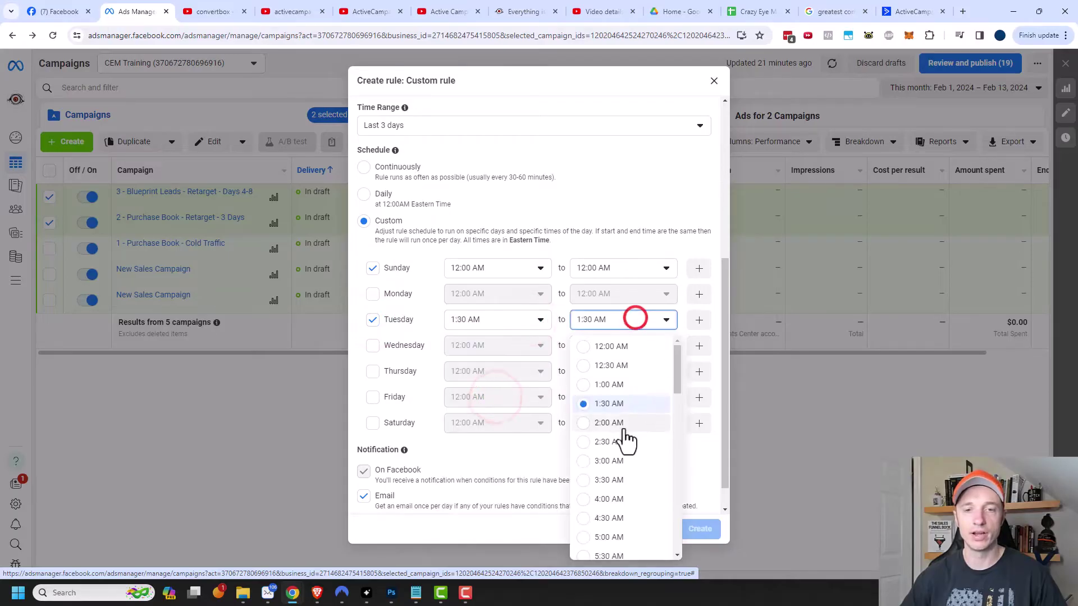
{"action": "left_click", "coordinate": [617, 461]}
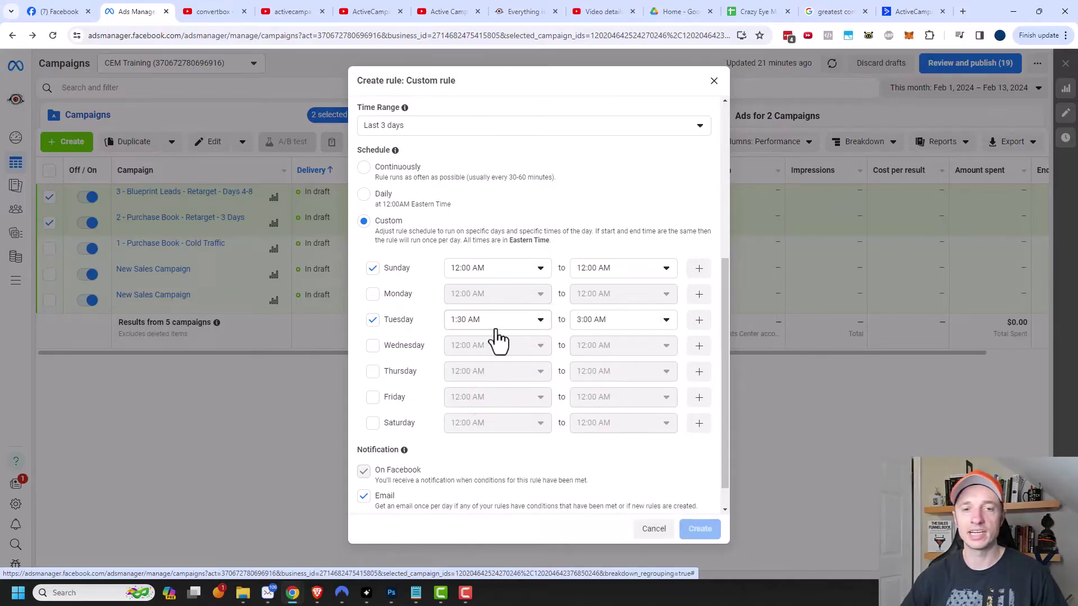
{"action": "left_click", "coordinate": [700, 321]}
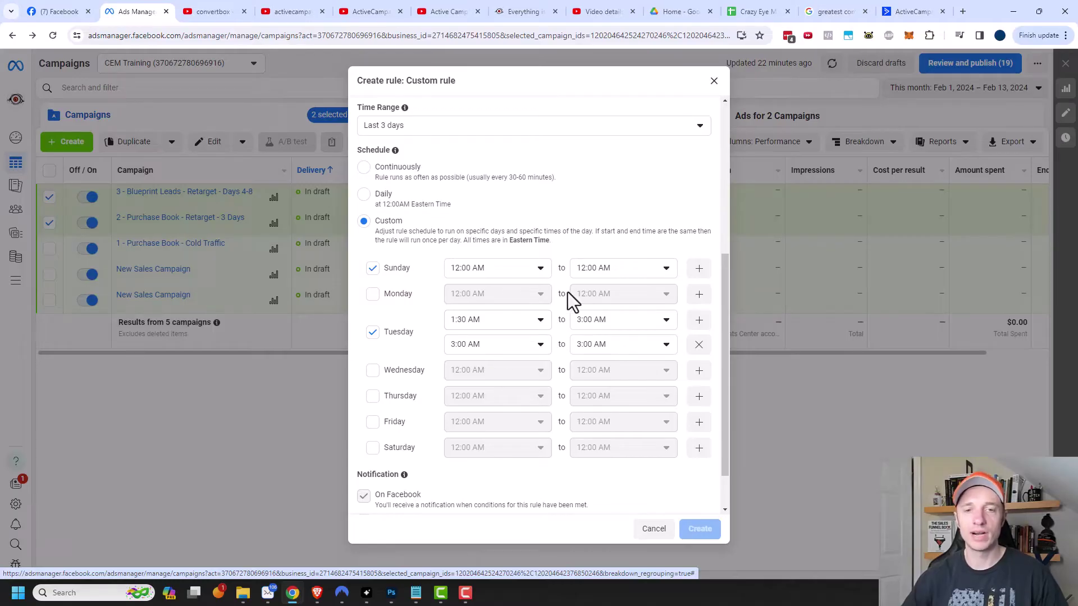
Clear Sunday, Tuesday and the extra range, returning the schedule to Daily
{"action": "left_click", "coordinate": [373, 333]}
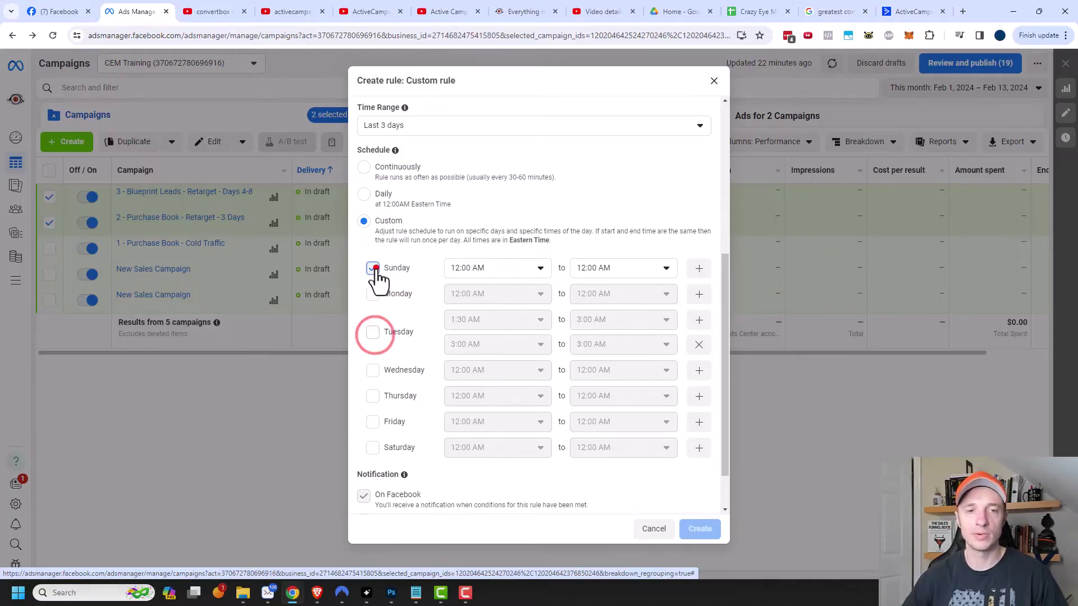
{"action": "left_click", "coordinate": [373, 268]}
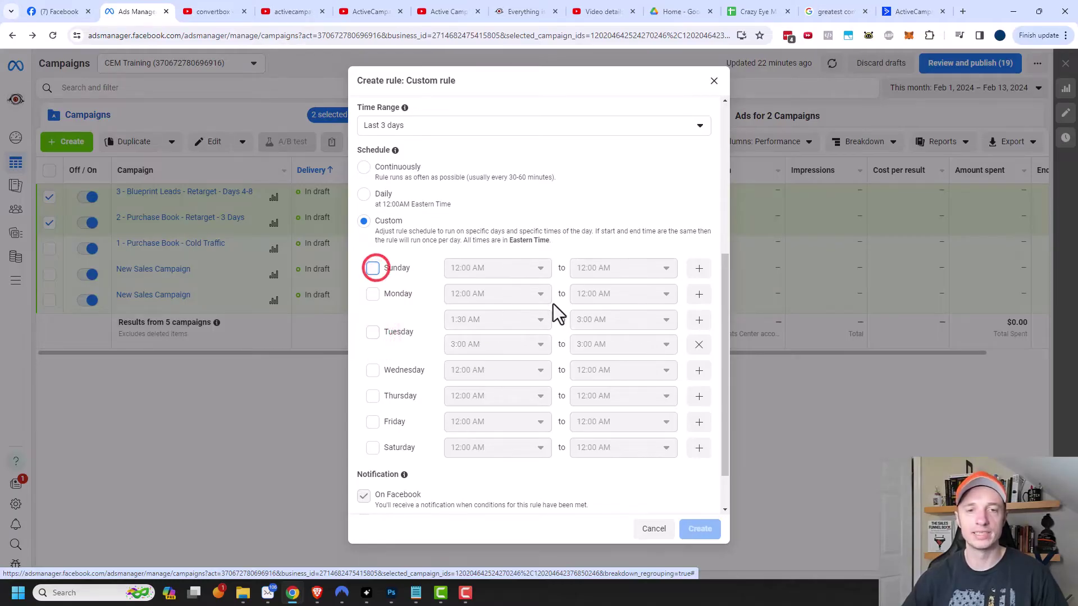
{"action": "left_click", "coordinate": [699, 345]}
{"action": "left_click", "coordinate": [364, 194]}
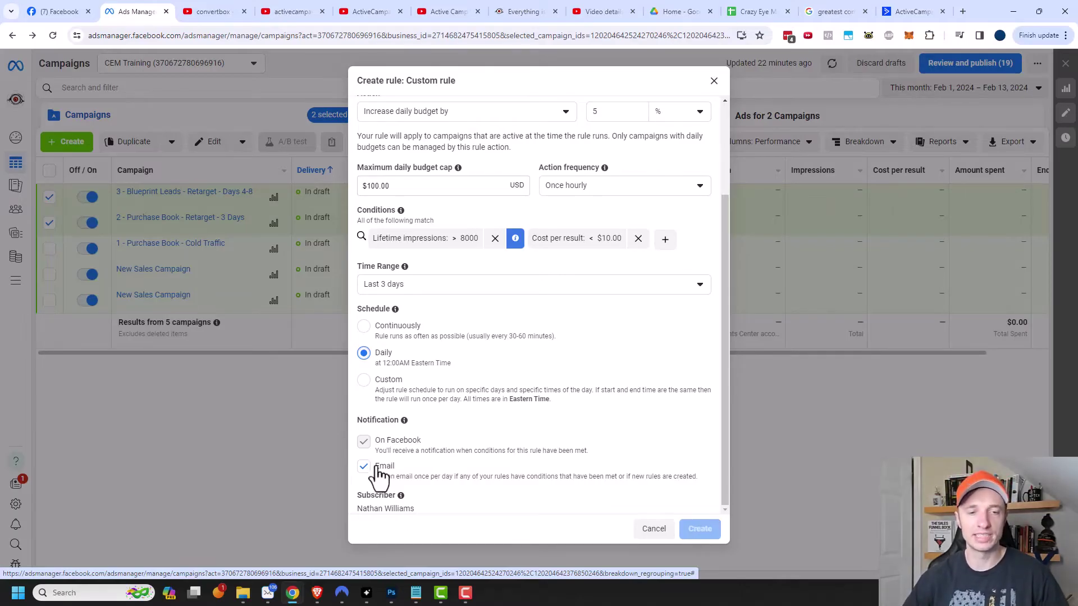
Paste the descriptive rule name, create the rule, and go to Manage rules
{"action": "scroll", "coordinate": [623, 441], "scroll_direction": "up", "scroll_amount": 3}
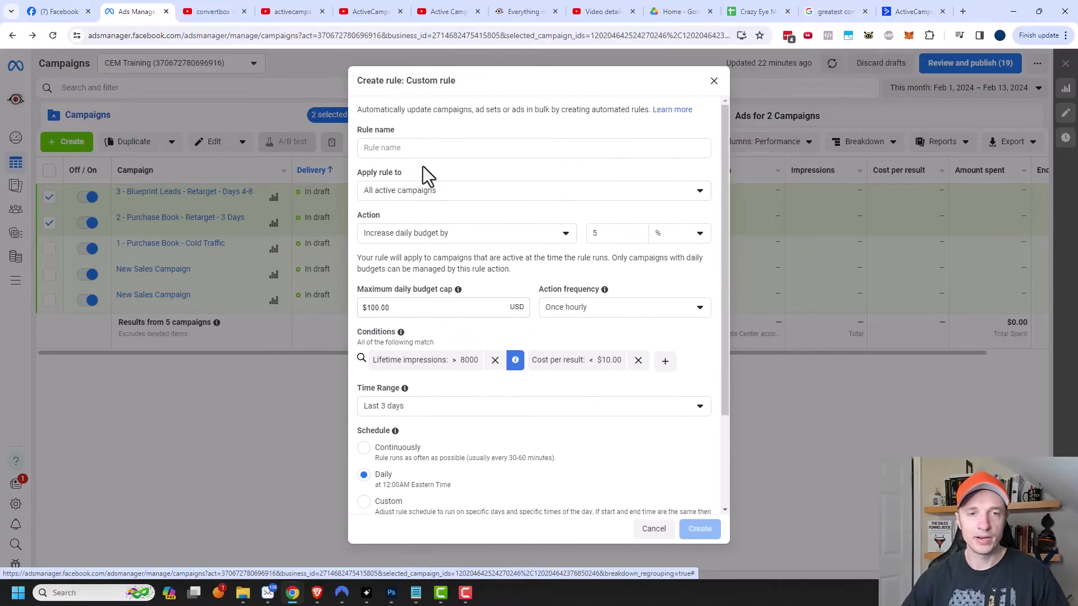
{"action": "left_click", "coordinate": [417, 149]}
{"action": "type", "text": "If Cost per Result < $10, Increase Budget 5%, once Daily up to $100"}
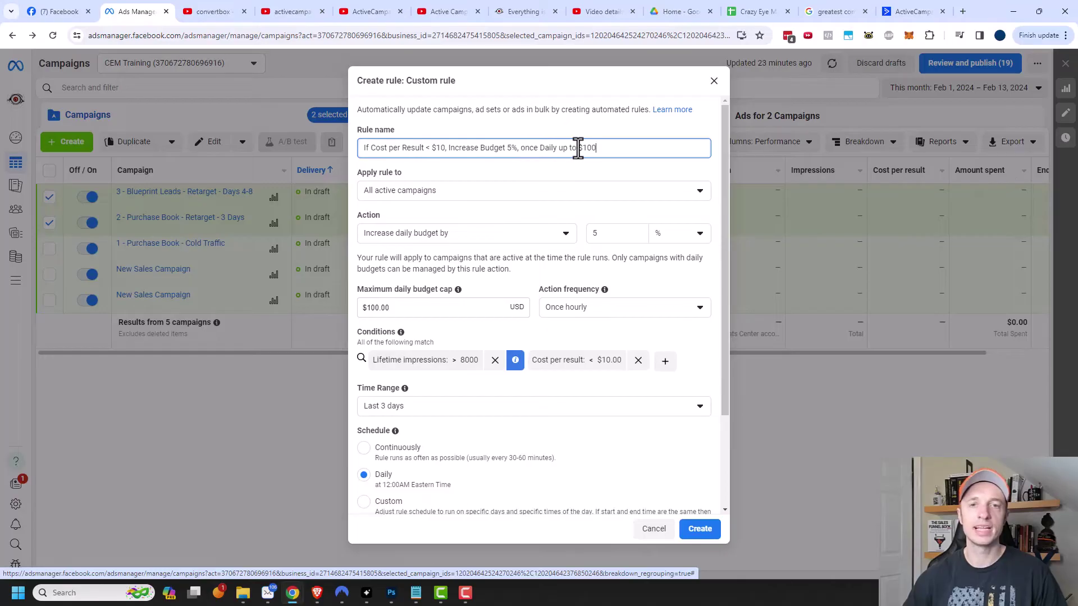
{"action": "left_click", "coordinate": [700, 529]}
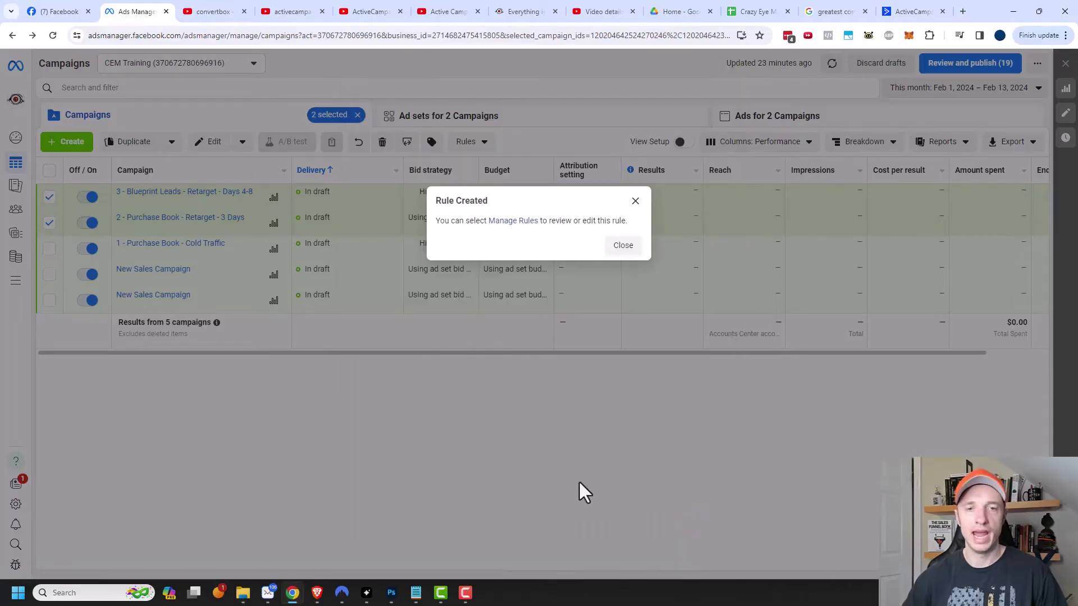
{"action": "left_click", "coordinate": [517, 222]}
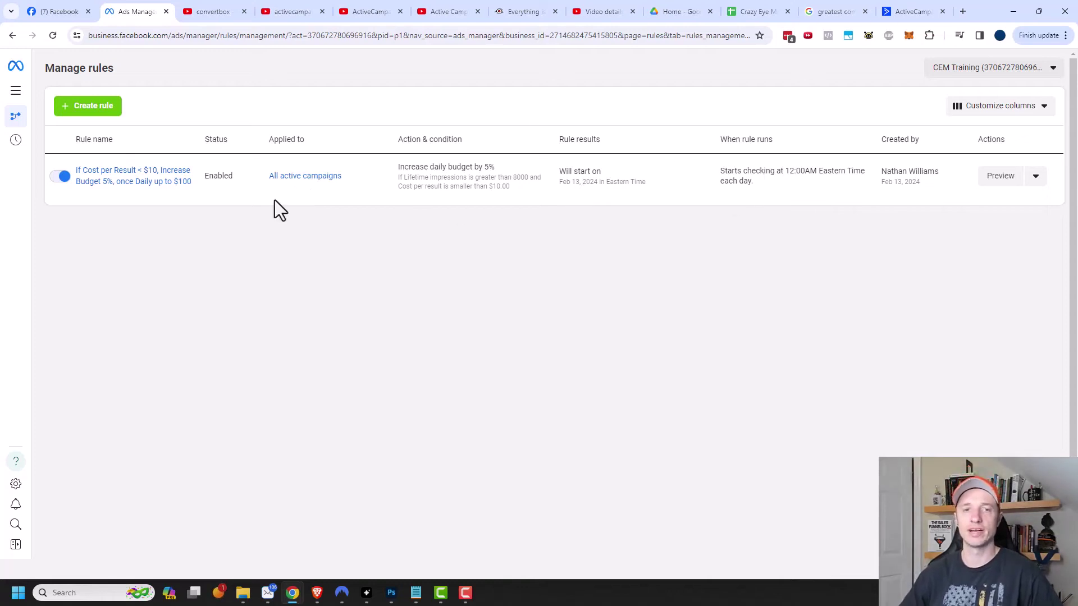
Turn the new budget rule off and back on, dismissing each saved-edits confirmation
{"action": "left_click", "coordinate": [61, 176]}
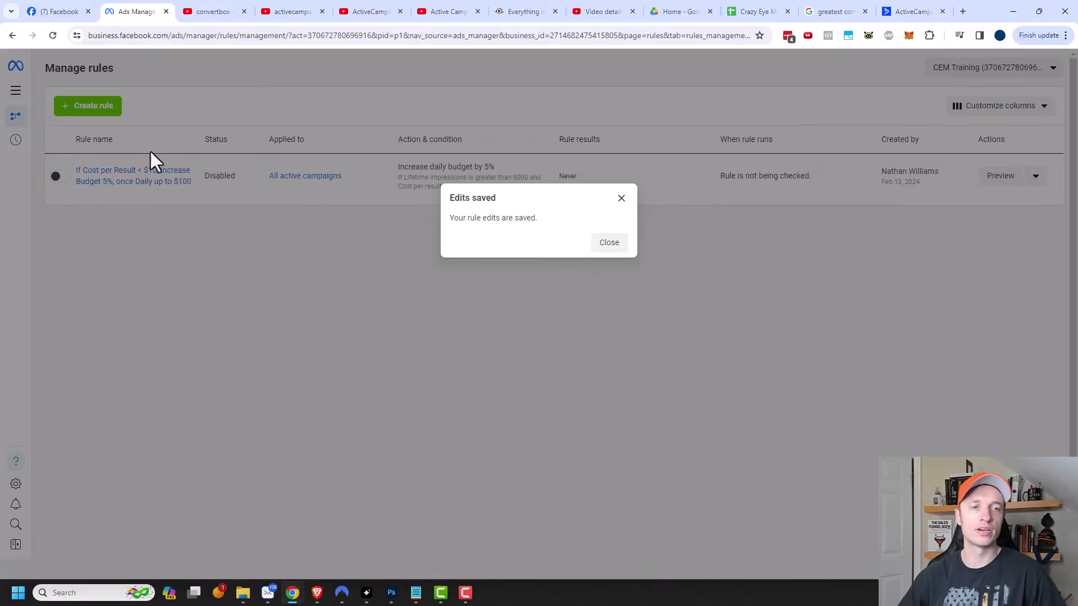
{"action": "left_click", "coordinate": [608, 243]}
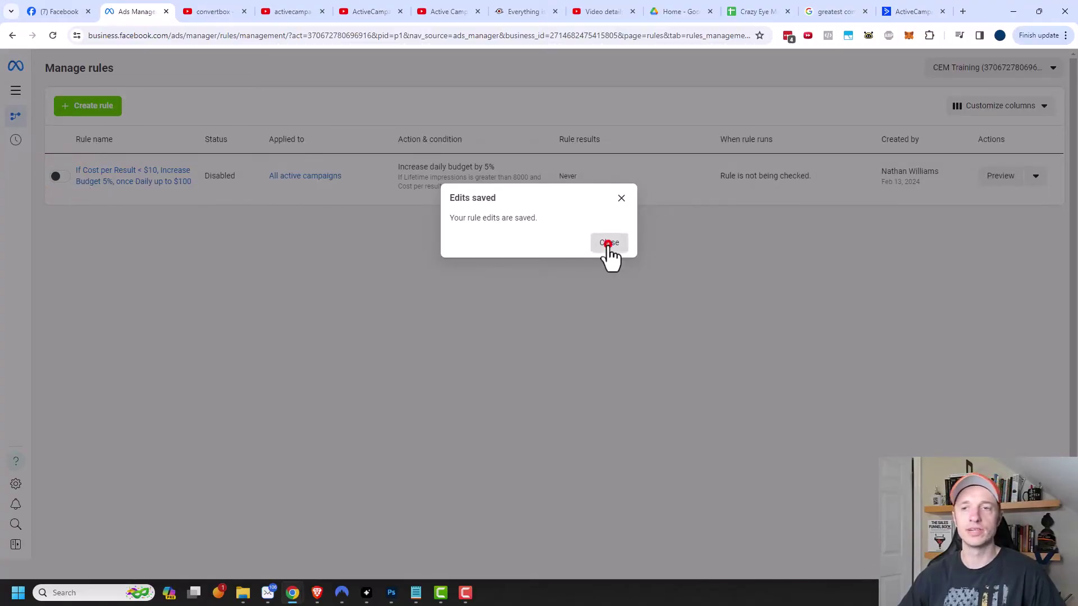
{"action": "left_click", "coordinate": [61, 176]}
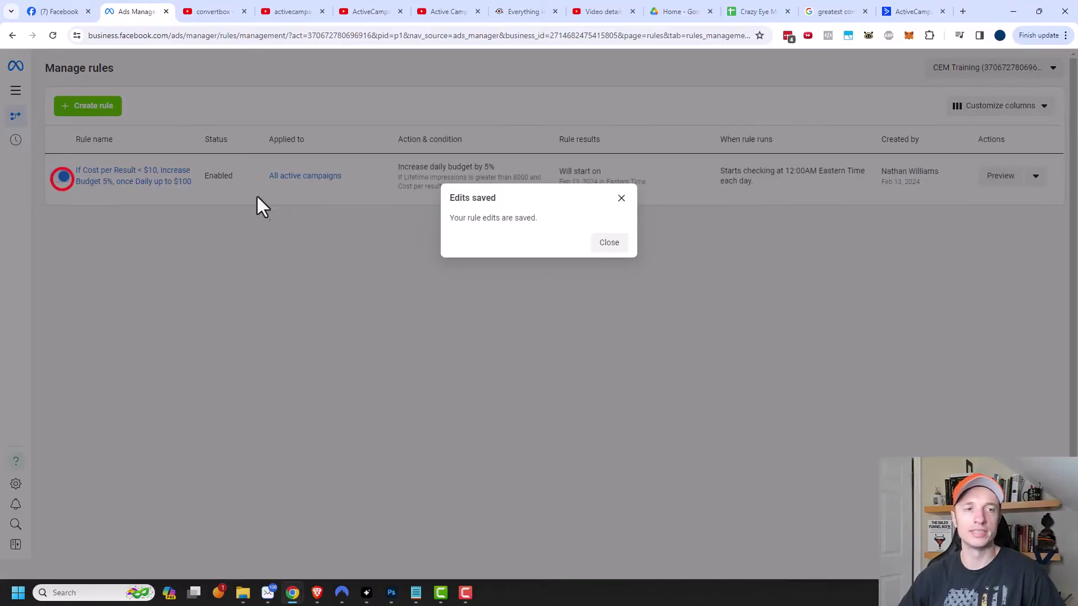
{"action": "left_click", "coordinate": [615, 248]}
Open the rule's editor from Actions, close it unchanged, and head to the All tools menu
{"action": "left_click", "coordinate": [1036, 175]}
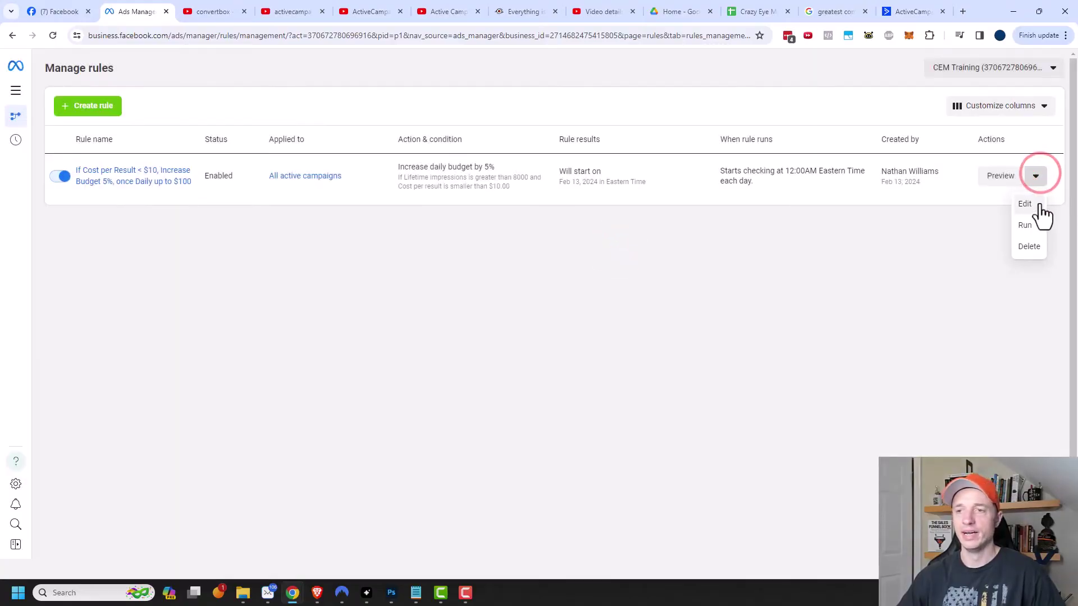
{"action": "left_click", "coordinate": [1025, 204]}
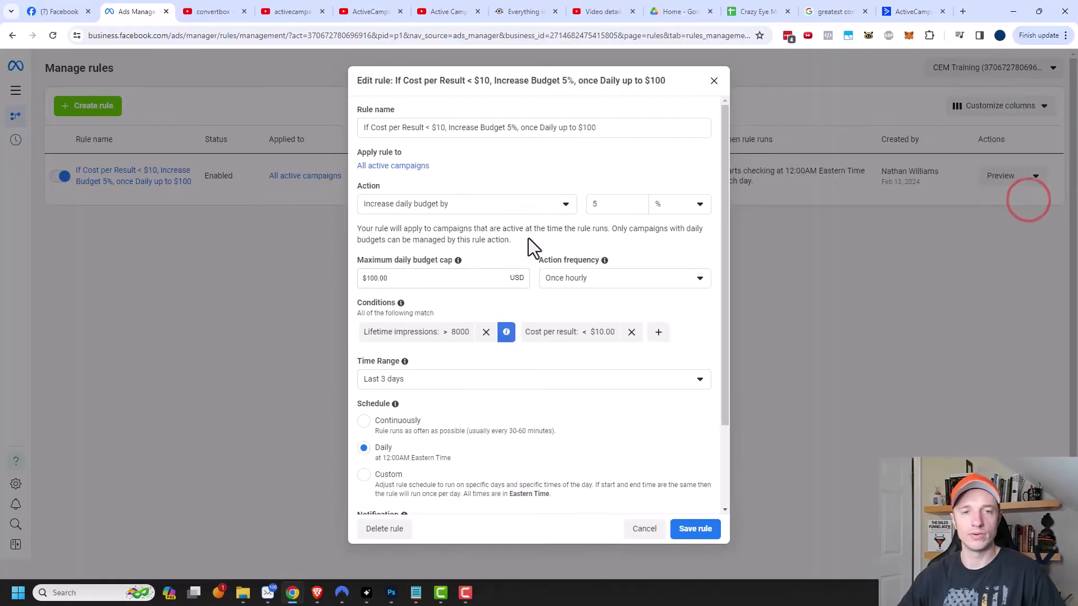
{"action": "scroll", "coordinate": [477, 292], "scroll_direction": "down", "scroll_amount": 1}
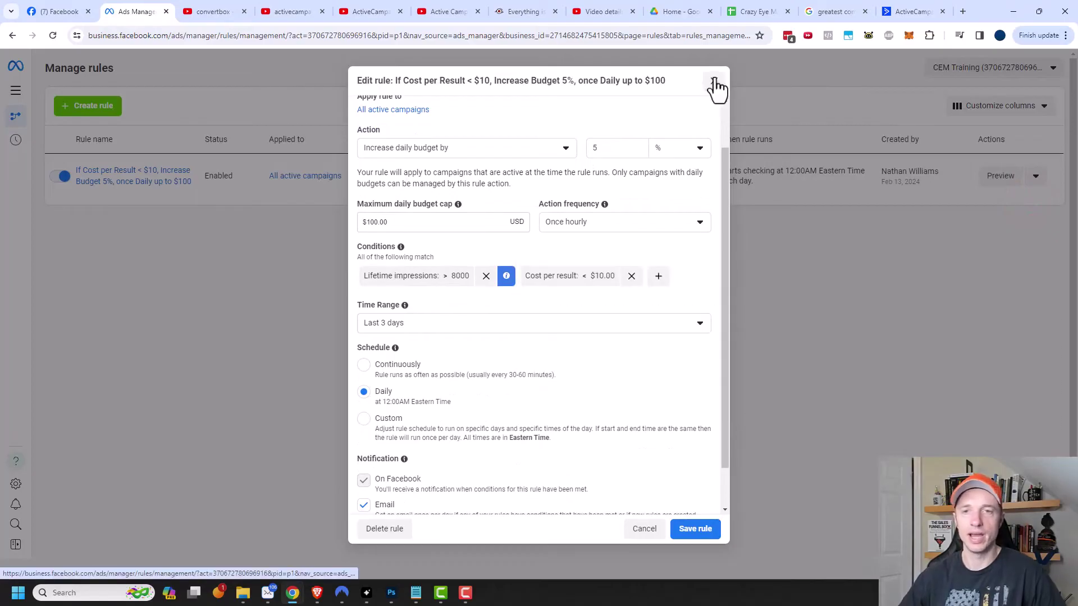
{"action": "left_click", "coordinate": [714, 83]}
{"action": "left_click", "coordinate": [1036, 176]}
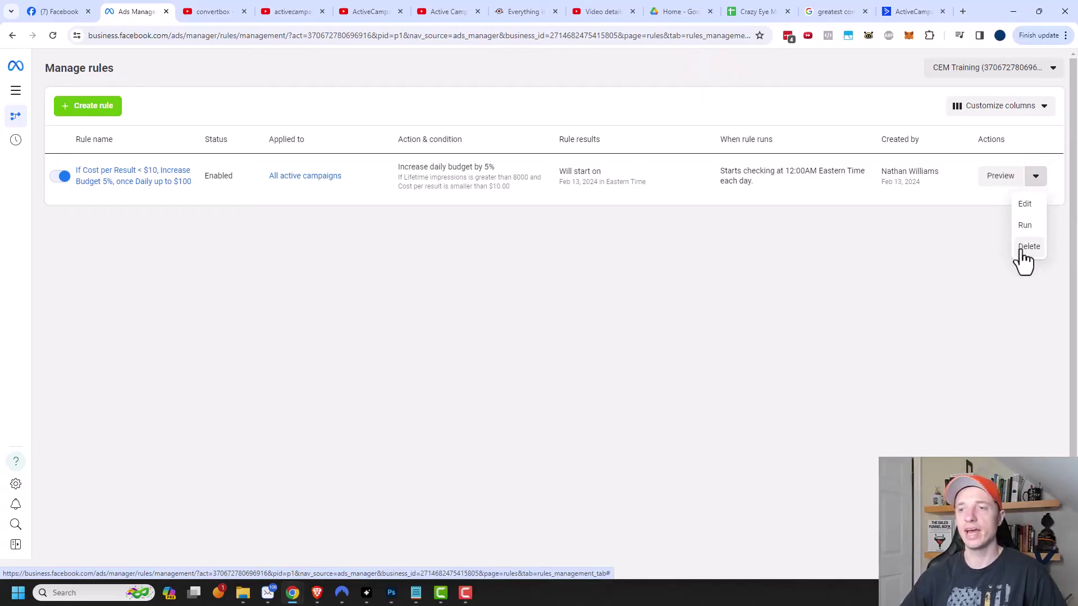
{"action": "left_click", "coordinate": [799, 263]}
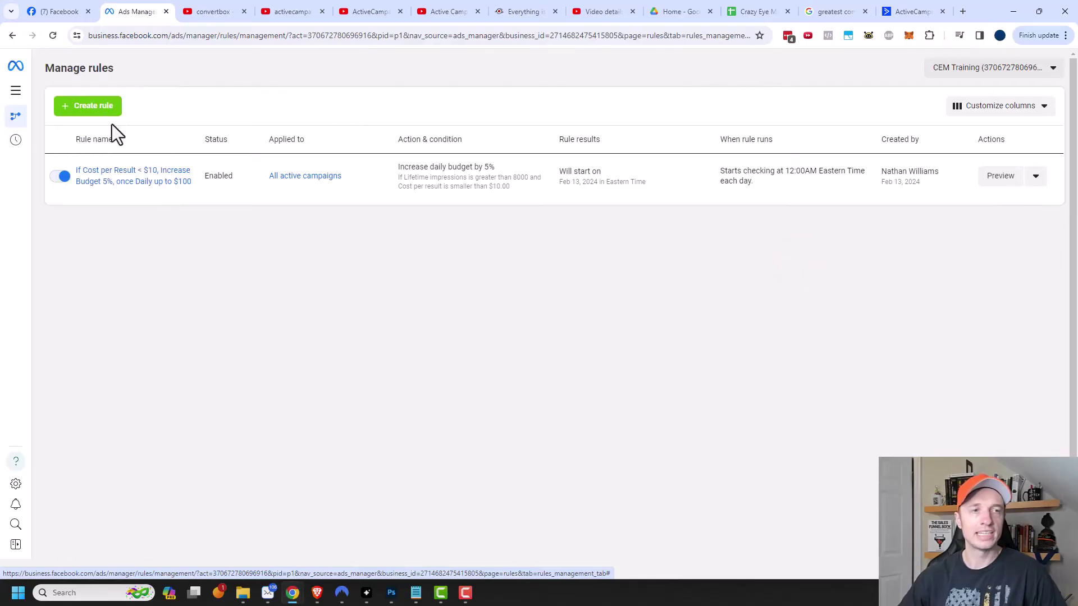
{"action": "left_click", "coordinate": [16, 92]}
{"action": "left_click", "coordinate": [76, 141]}
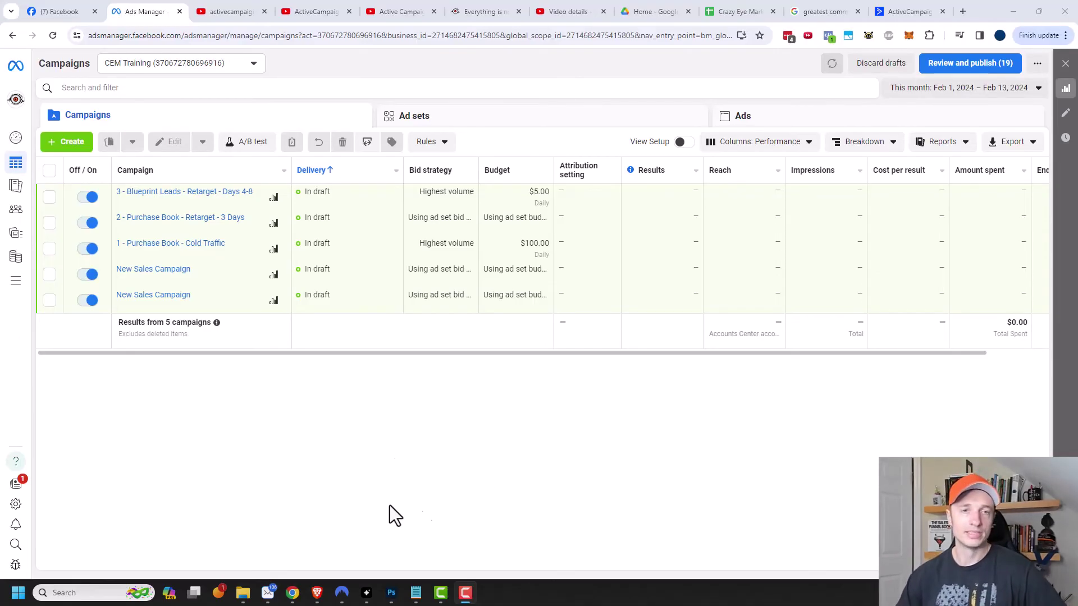
Start a new custom rule and name it 'Turn on during business hours'
{"action": "left_click", "coordinate": [445, 141]}
{"action": "left_click", "coordinate": [444, 169]}
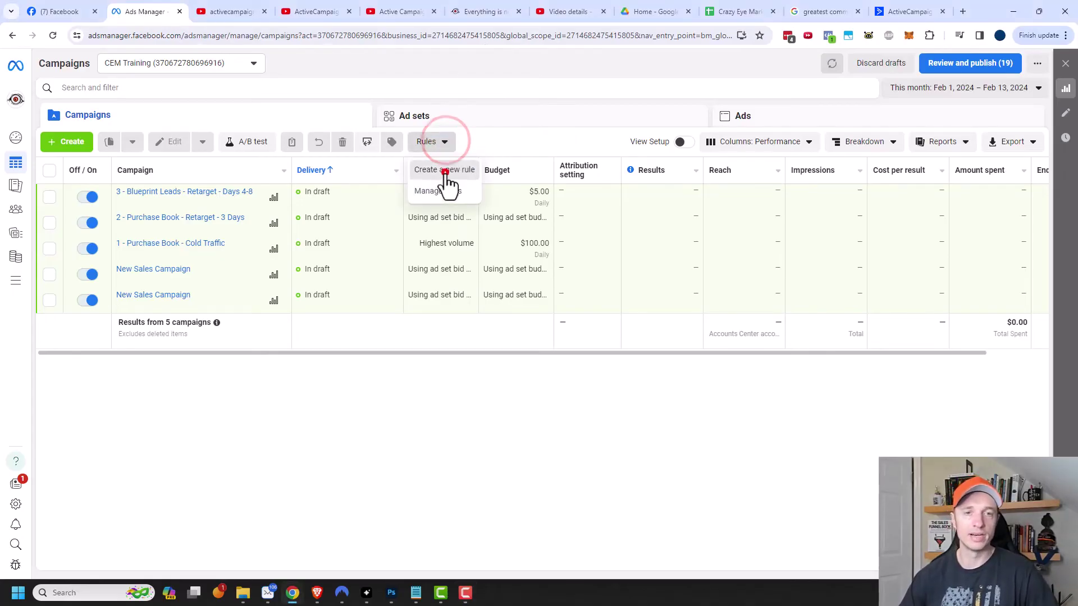
{"action": "left_click", "coordinate": [474, 180]}
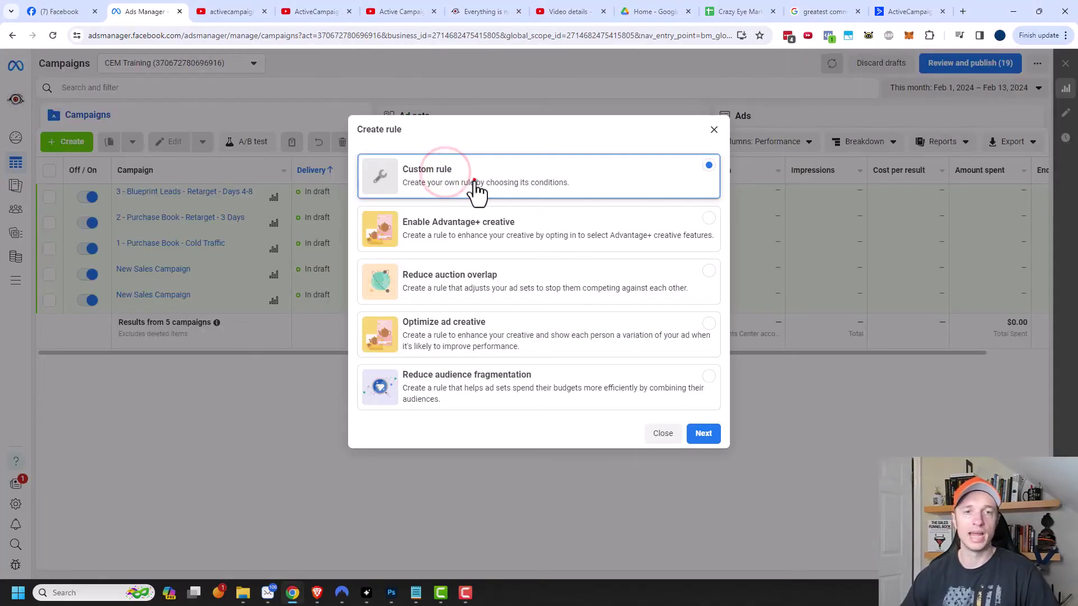
{"action": "left_click", "coordinate": [706, 439]}
{"action": "left_click", "coordinate": [498, 145]}
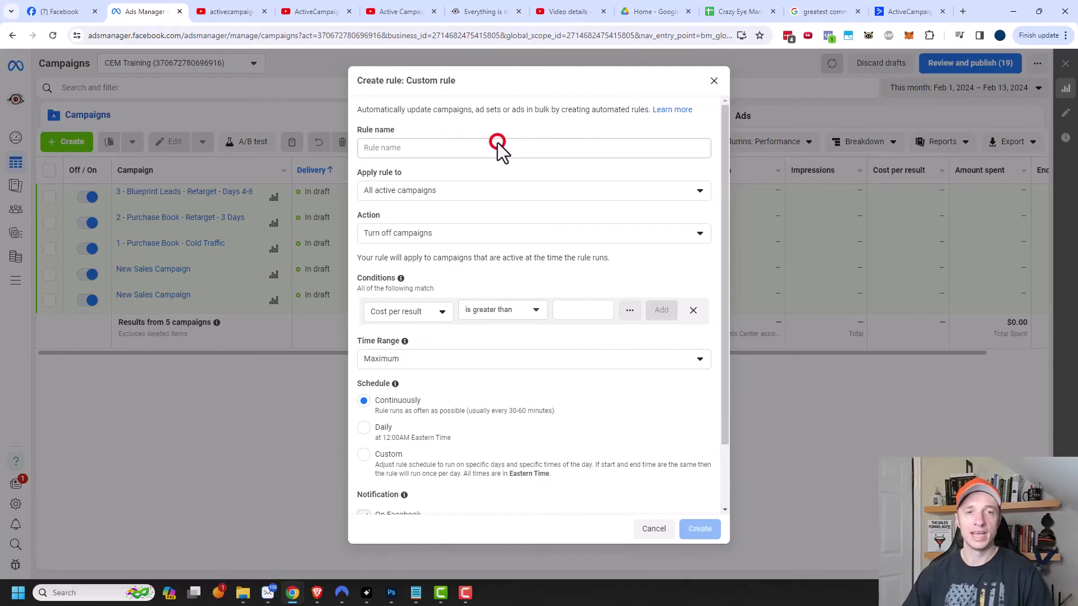
{"action": "type", "text": "Turn on during business hours"}
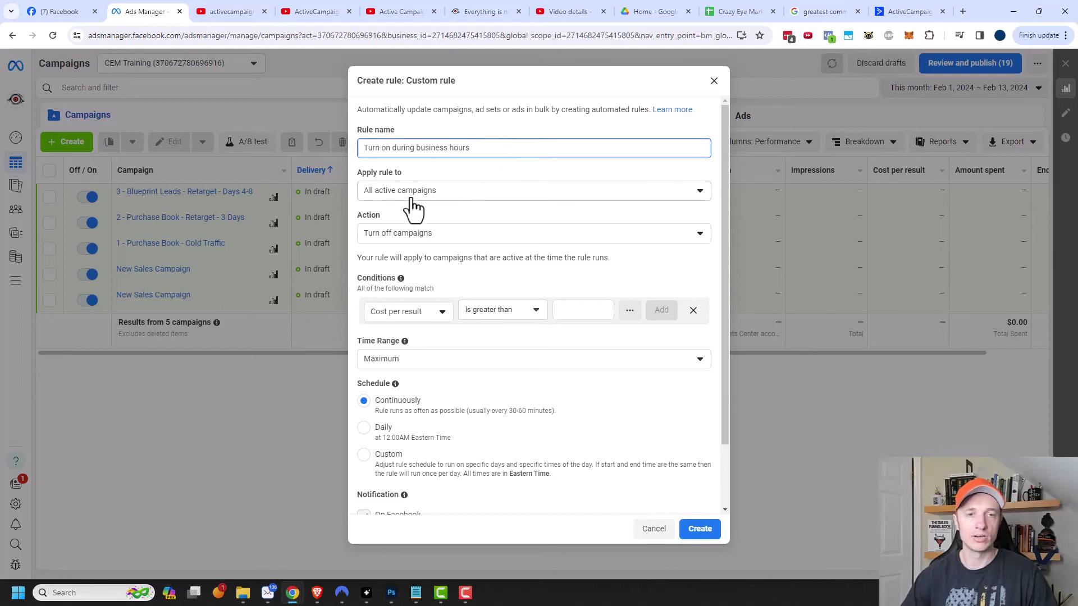
Set the rule's action to turn on campaigns and remove the cost per result condition
{"action": "scroll", "coordinate": [436, 210], "scroll_direction": "down", "scroll_amount": 2}
{"action": "left_click", "coordinate": [394, 159]}
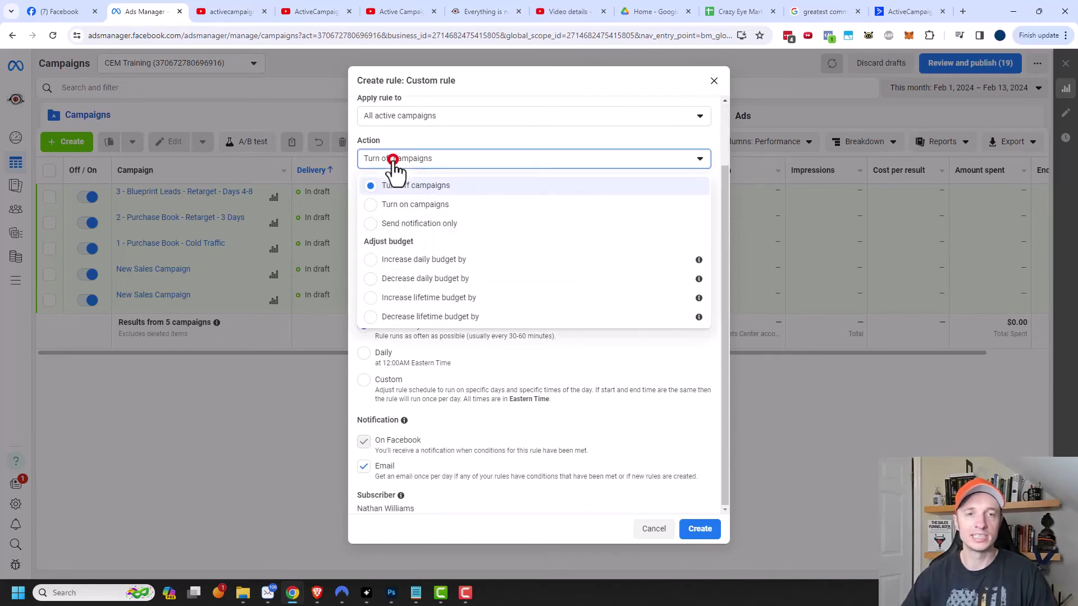
{"action": "left_click", "coordinate": [435, 206]}
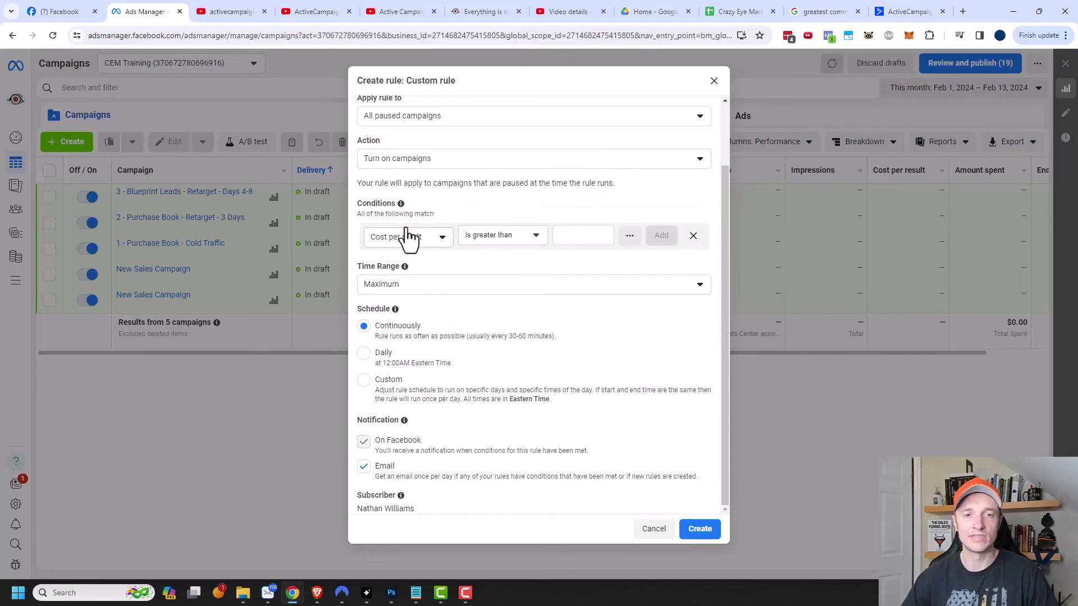
{"action": "left_click", "coordinate": [694, 235]}
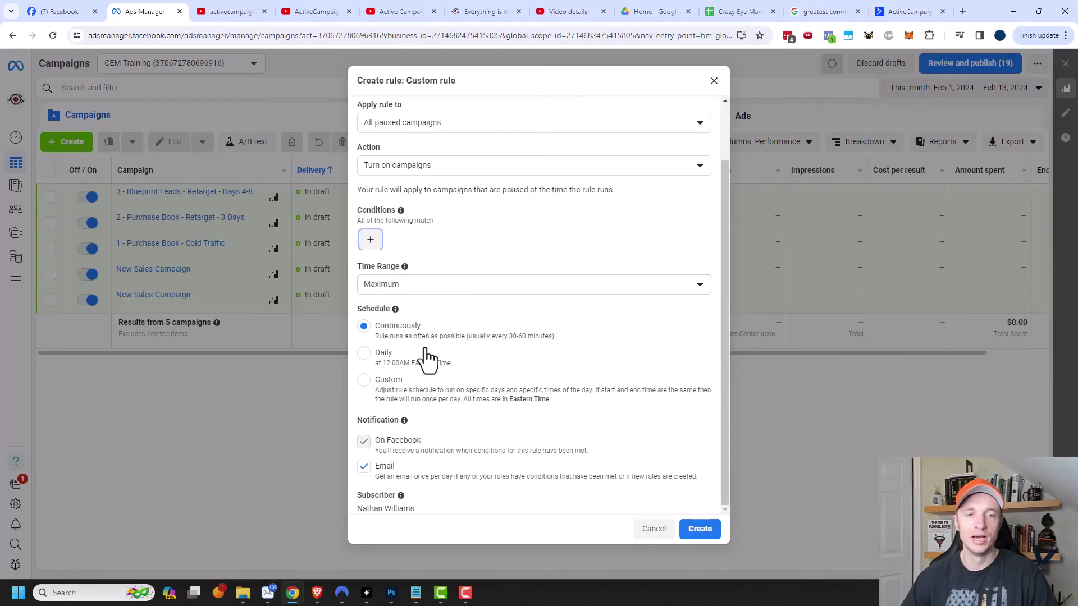
Give the turn-on rule a custom Monday–Friday 9:00 AM schedule and create it
{"action": "left_click", "coordinate": [364, 381]}
{"action": "scroll", "coordinate": [366, 383], "scroll_direction": "down", "scroll_amount": 2}
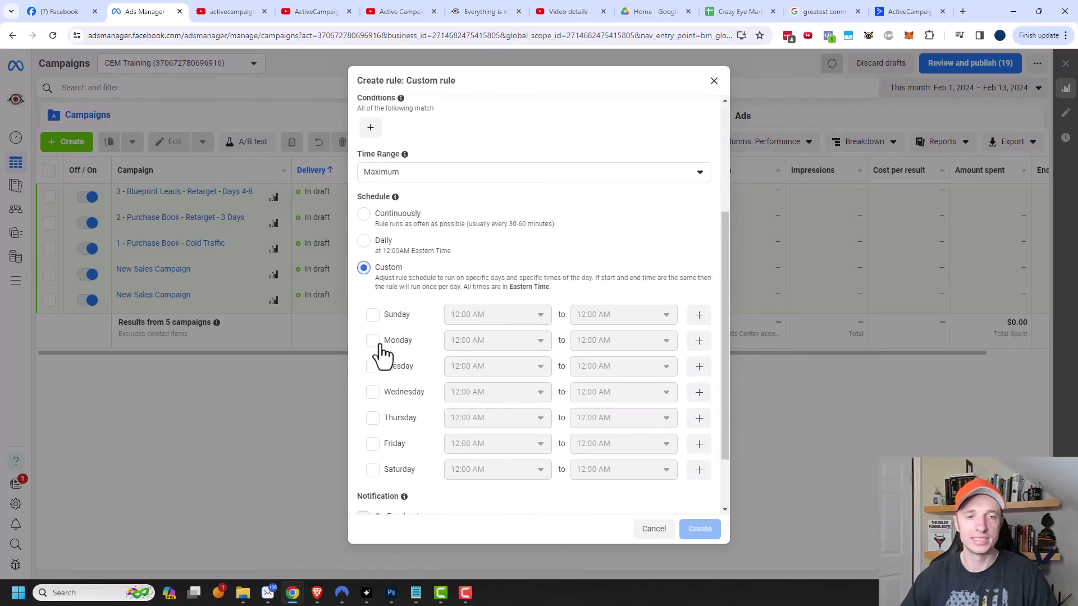
{"action": "left_click", "coordinate": [372, 341]}
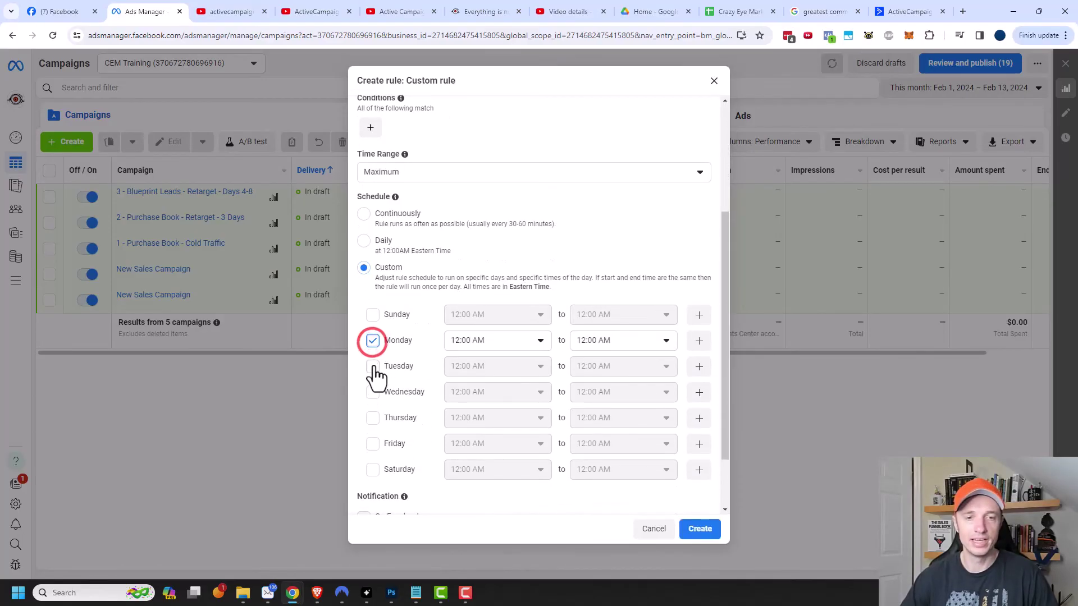
{"action": "left_click", "coordinate": [373, 367]}
{"action": "left_click", "coordinate": [372, 393]}
{"action": "left_click", "coordinate": [373, 420]}
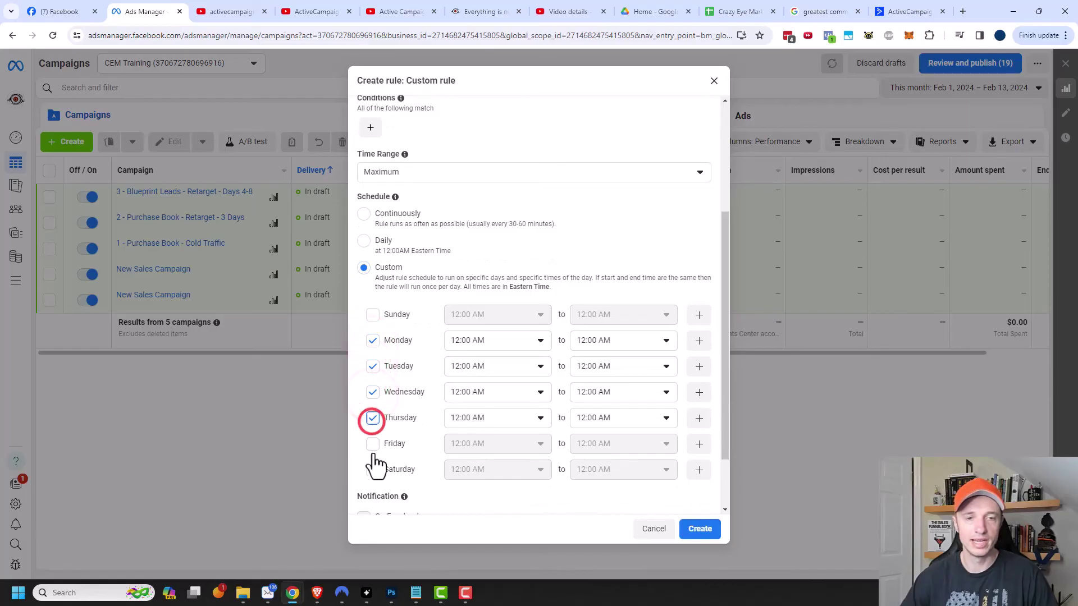
{"action": "left_click", "coordinate": [373, 447]}
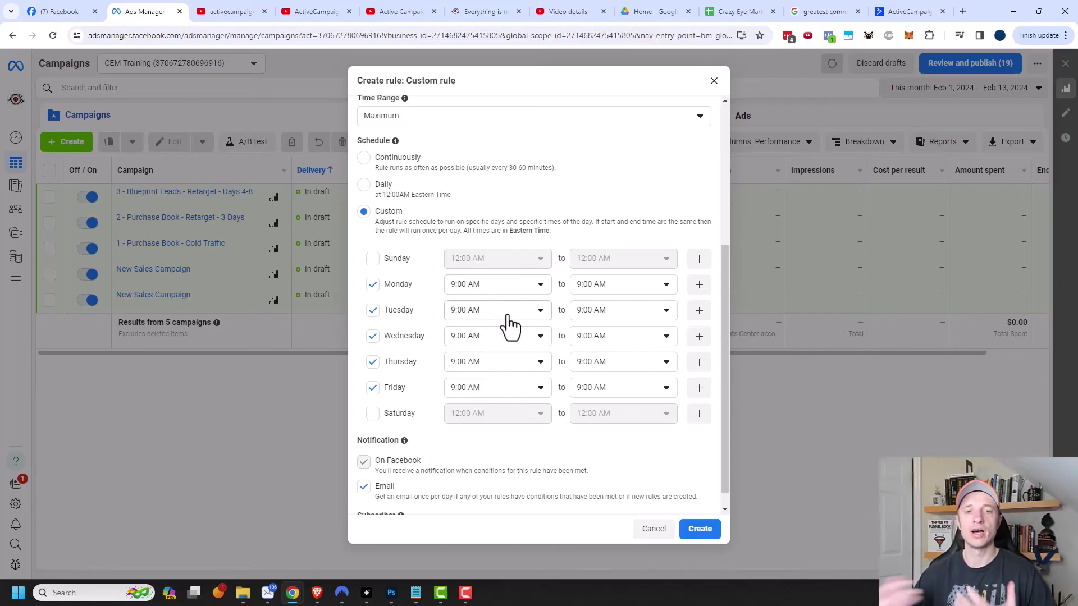
{"action": "scroll", "coordinate": [511, 326], "scroll_direction": "down", "scroll_amount": 1}
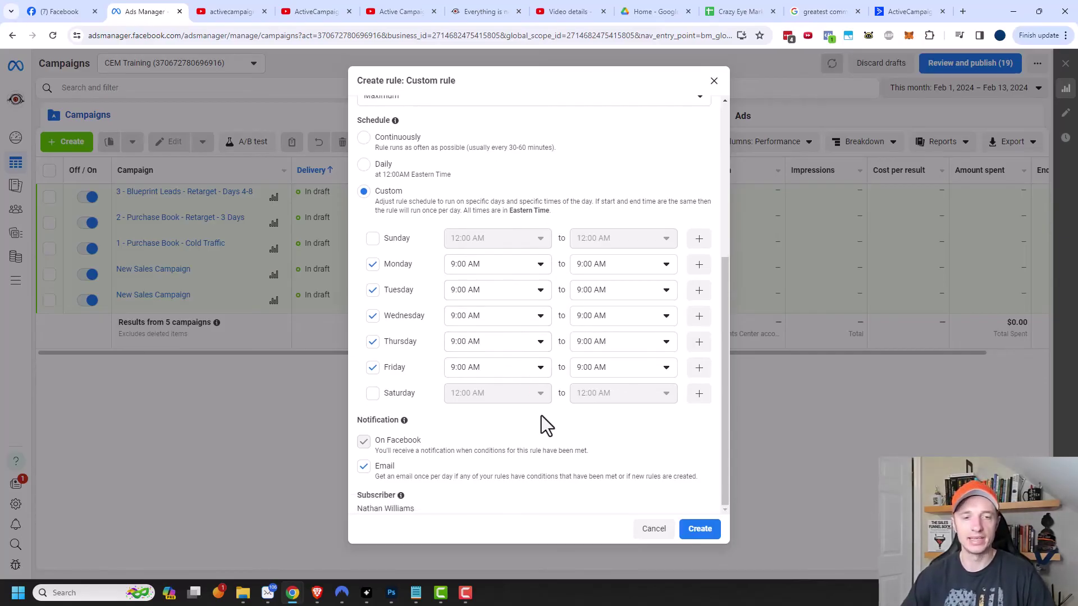
{"action": "left_click", "coordinate": [700, 529]}
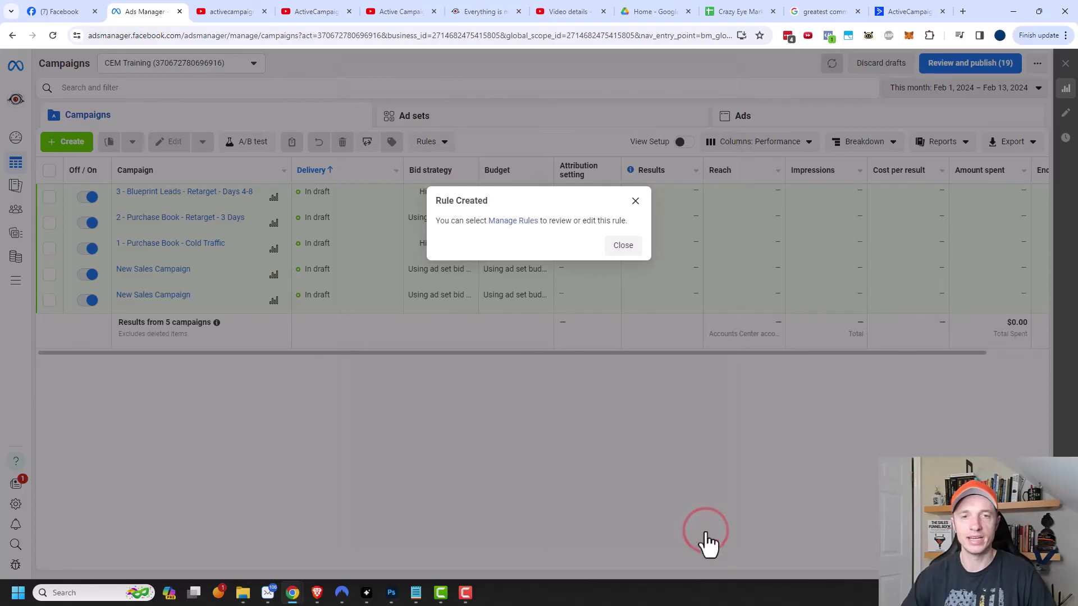
Start another custom rule named 'Turn off ads during non-business hours'
{"action": "left_click", "coordinate": [623, 245]}
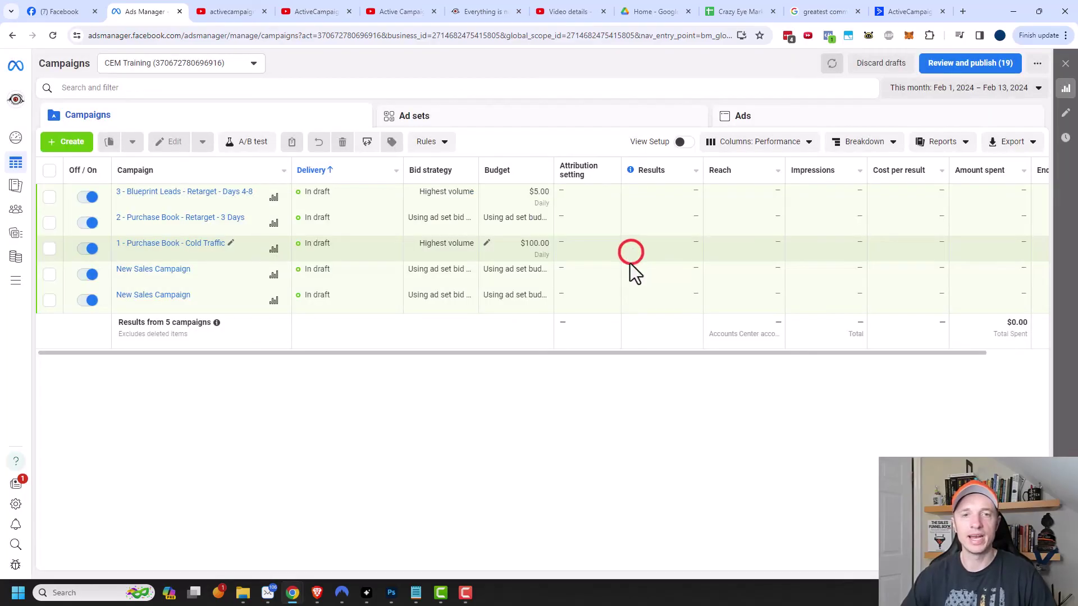
{"action": "left_click", "coordinate": [445, 145]}
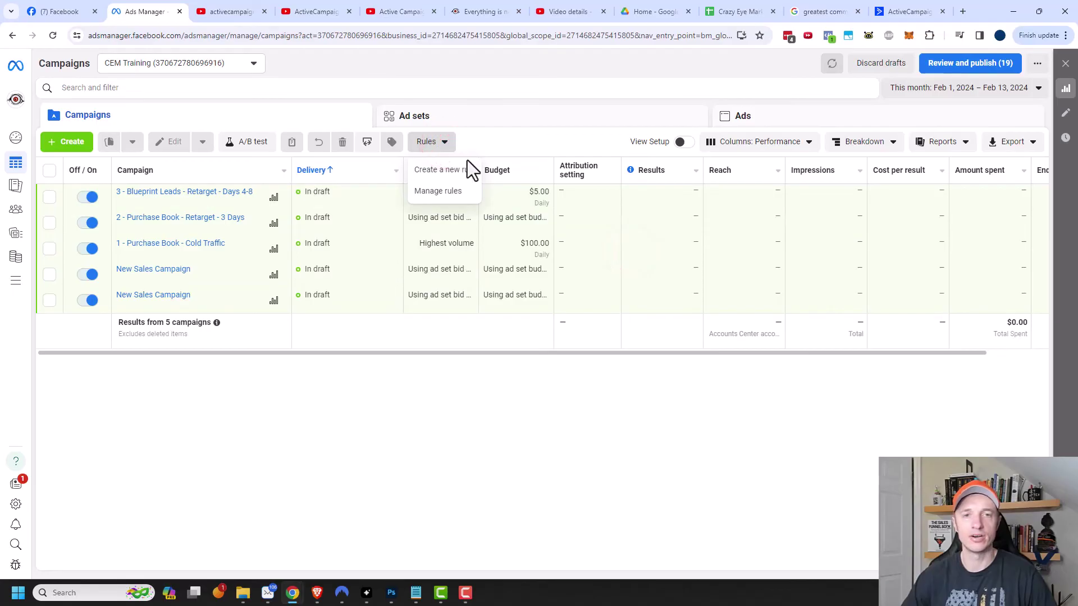
{"action": "left_click", "coordinate": [454, 171]}
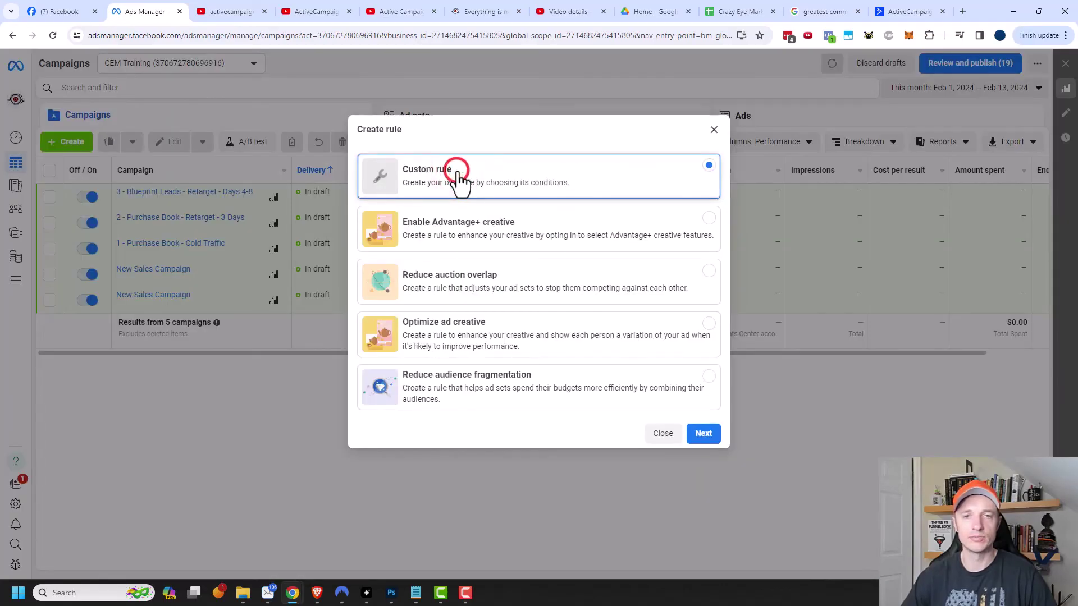
{"action": "left_click", "coordinate": [704, 433]}
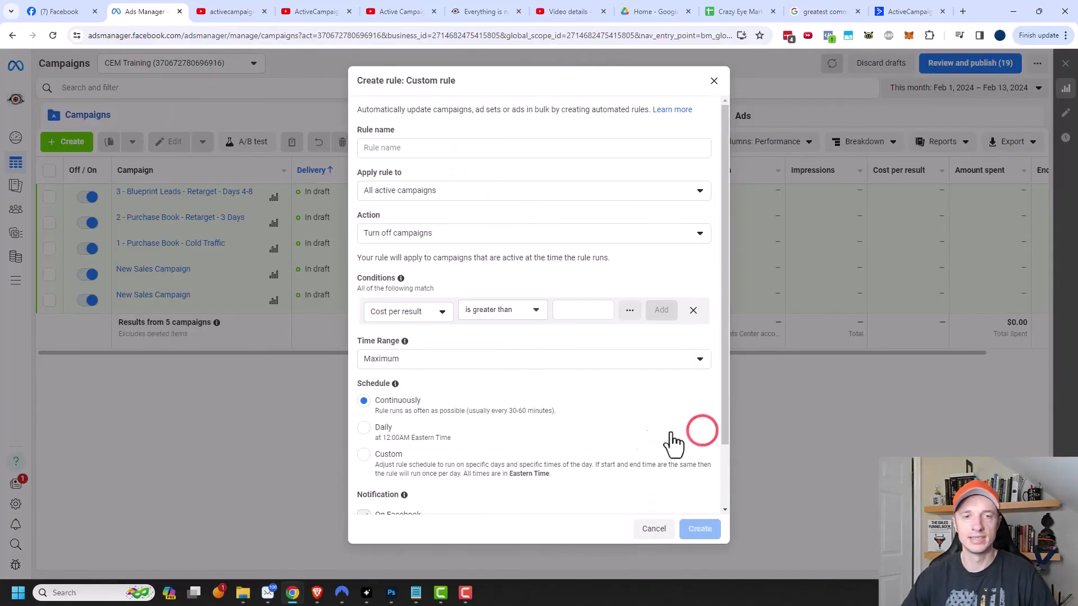
{"action": "left_click", "coordinate": [425, 147]}
{"action": "type", "text": "Turn off "}
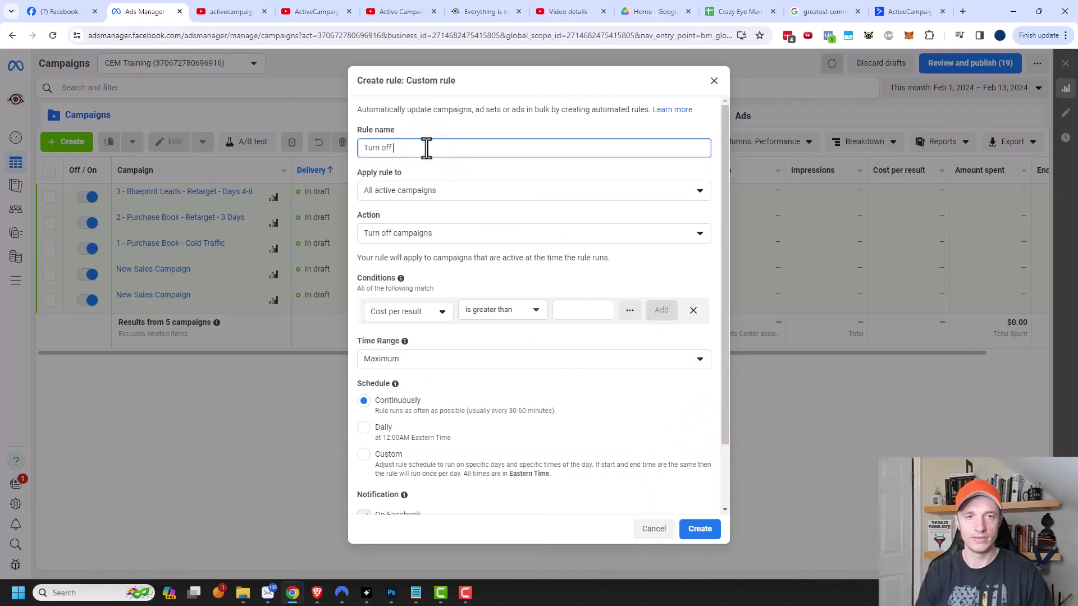
{"action": "type", "text": "add"}
{"action": "key", "text": "BackSpace"}
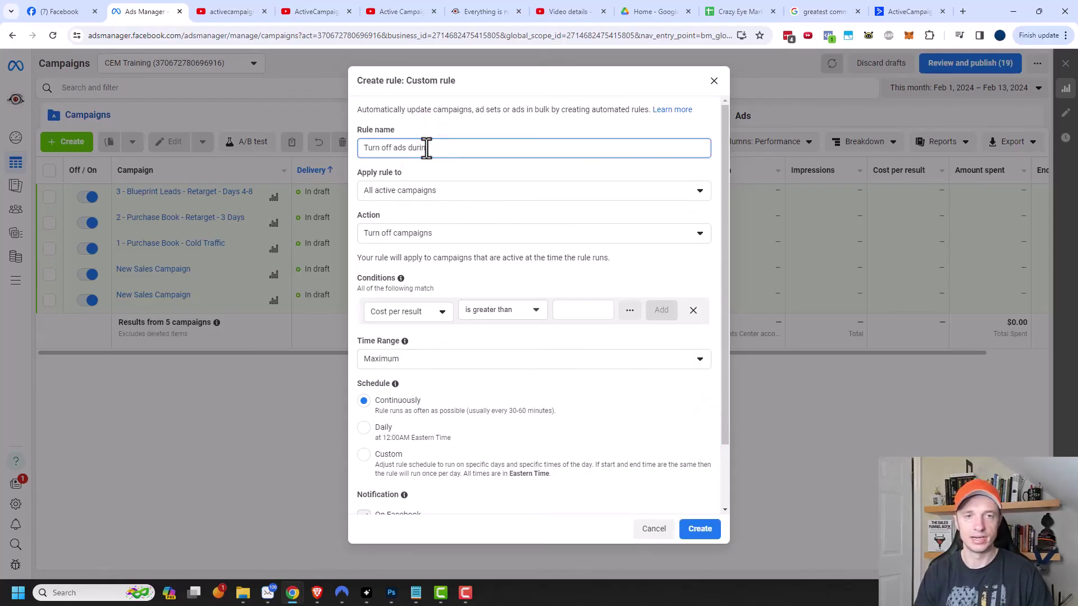
{"action": "type", "text": "s during non-business h"}
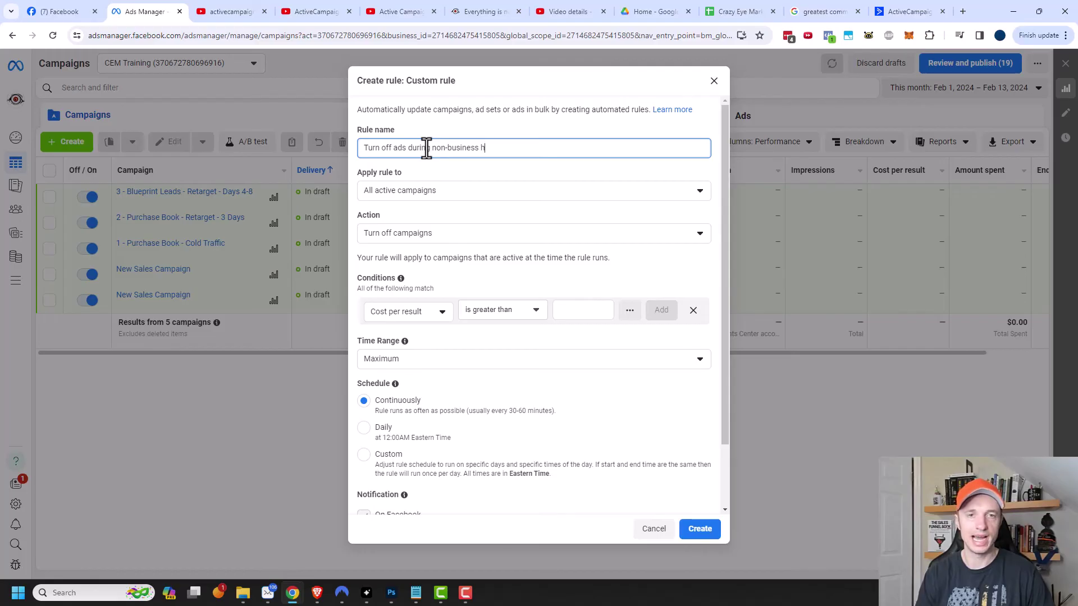
{"action": "type", "text": "ours"}
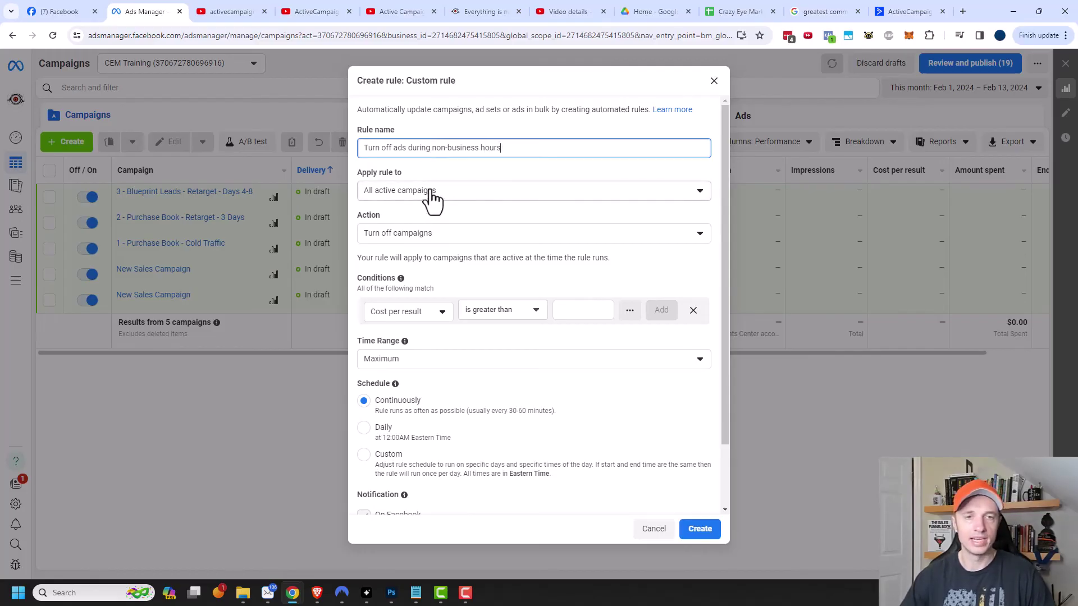
Keep Turn off campaigns as the action and remove the cost per result condition
{"action": "left_click", "coordinate": [430, 233]}
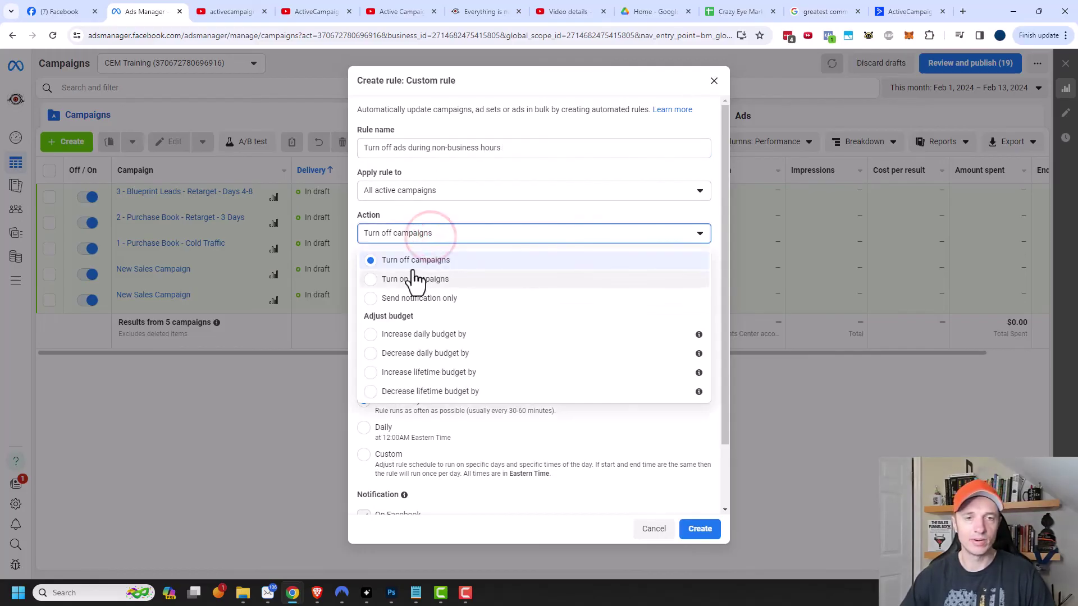
{"action": "left_click", "coordinate": [424, 260]}
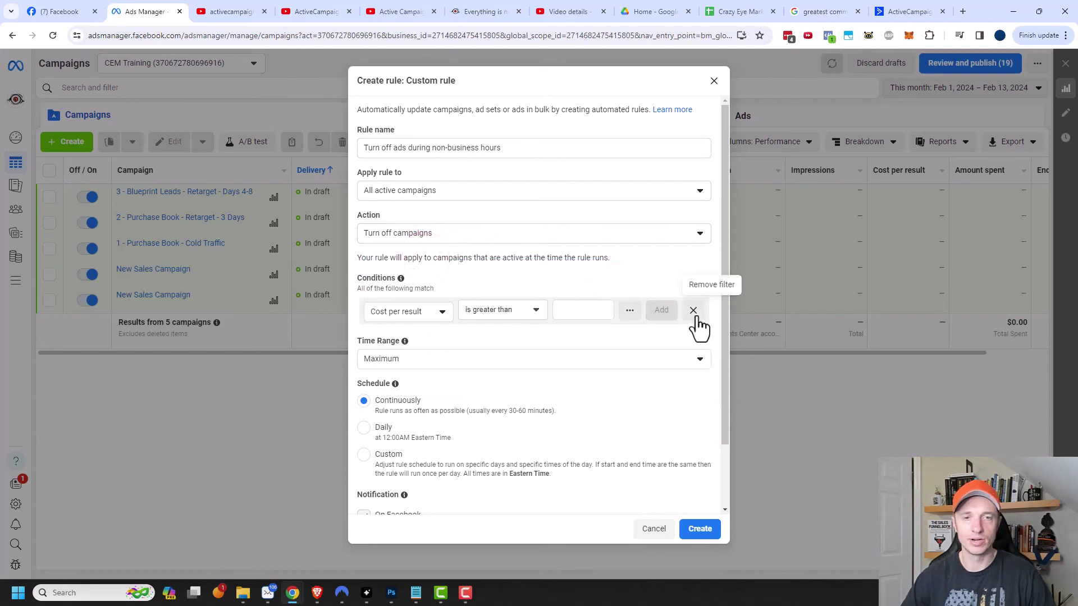
{"action": "left_click", "coordinate": [694, 310]}
{"action": "left_click", "coordinate": [574, 290]}
{"action": "scroll", "coordinate": [567, 298], "scroll_direction": "down", "scroll_amount": 1}
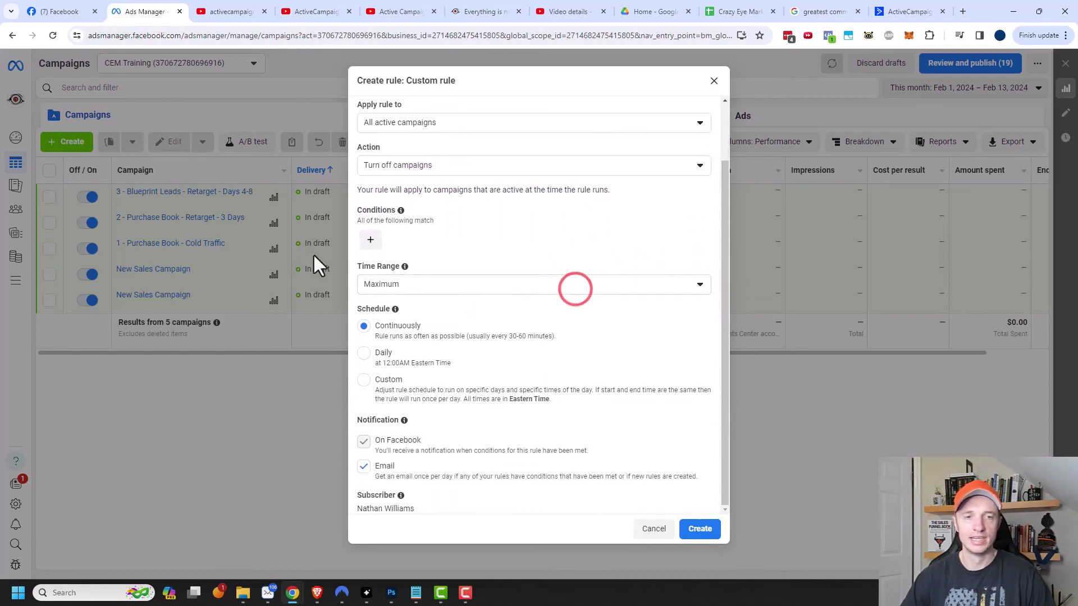
Schedule the turn-off rule to run Monday through Friday at 5:00 PM
{"action": "left_click", "coordinate": [364, 380]}
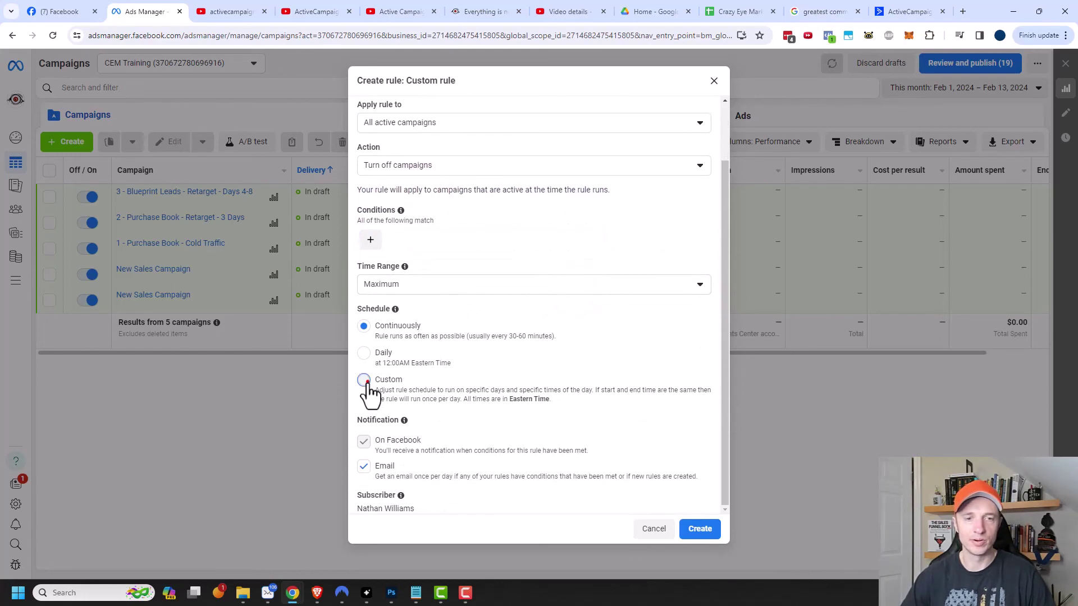
{"action": "scroll", "coordinate": [553, 303], "scroll_direction": "down", "scroll_amount": 3}
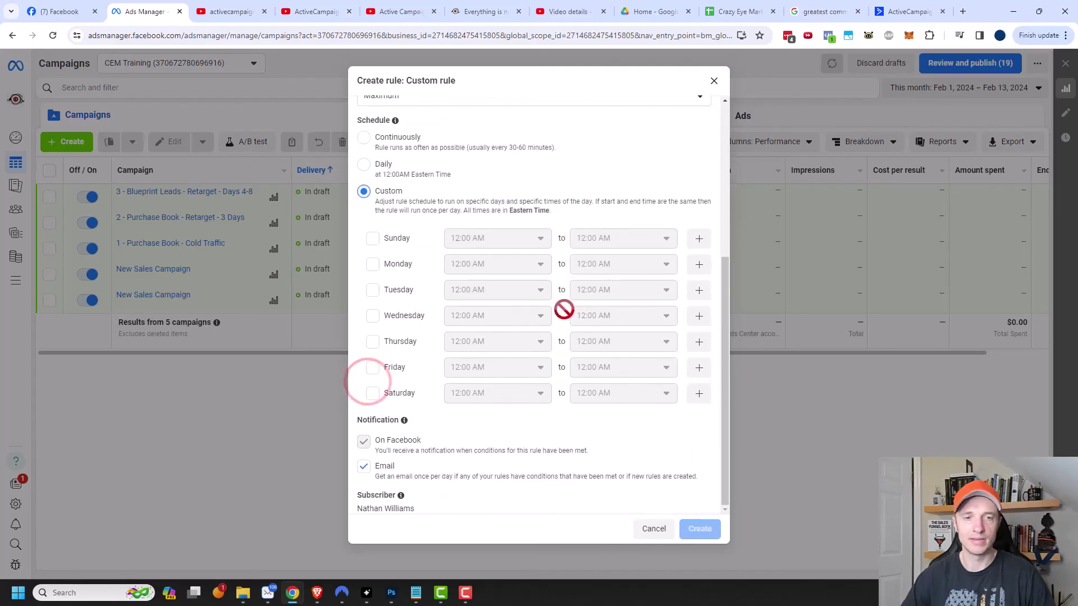
{"action": "left_click", "coordinate": [372, 264]}
{"action": "left_click", "coordinate": [372, 290]}
{"action": "left_click", "coordinate": [372, 315]}
{"action": "left_click", "coordinate": [372, 342]}
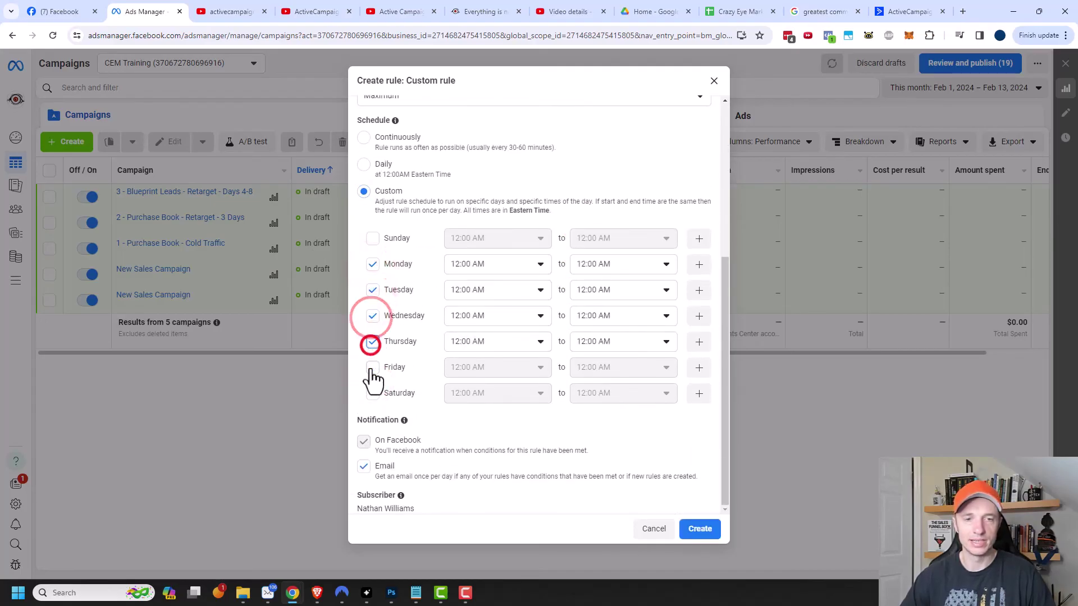
{"action": "left_click", "coordinate": [373, 367]}
{"action": "left_click", "coordinate": [488, 263]}
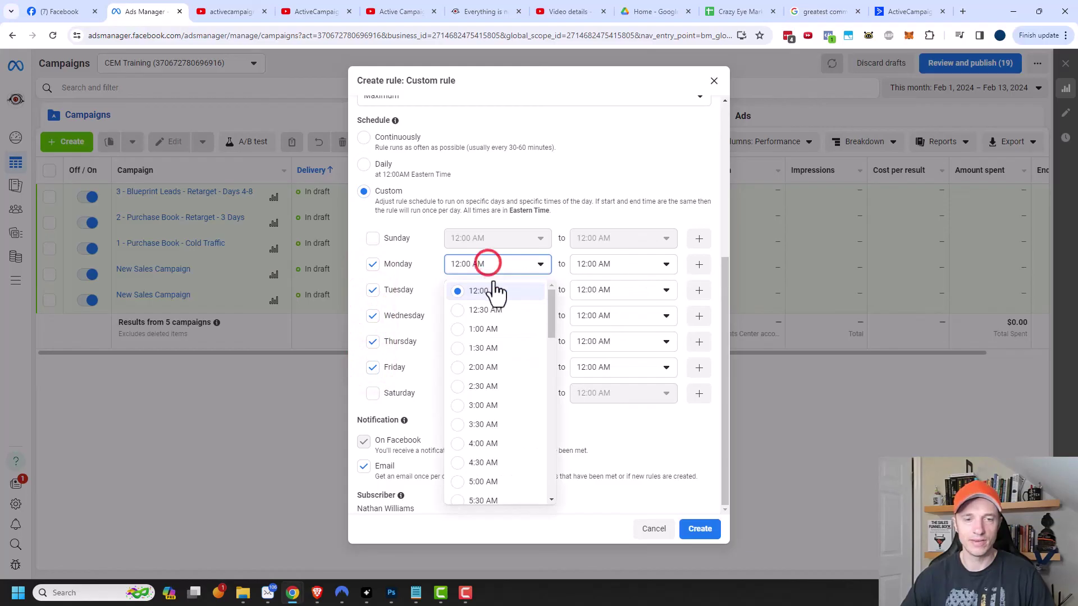
{"action": "scroll", "coordinate": [503, 414], "scroll_direction": "down", "scroll_amount": 10}
{"action": "left_click", "coordinate": [494, 414]}
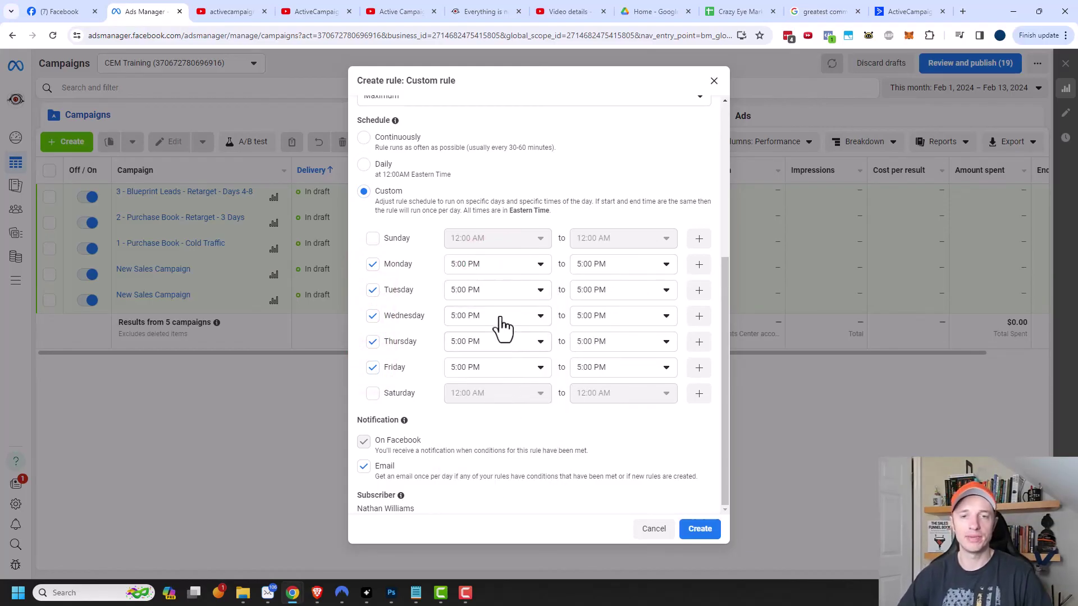
Create the turn-off rule and close the Rule Created confirmation
{"action": "left_click", "coordinate": [701, 530]}
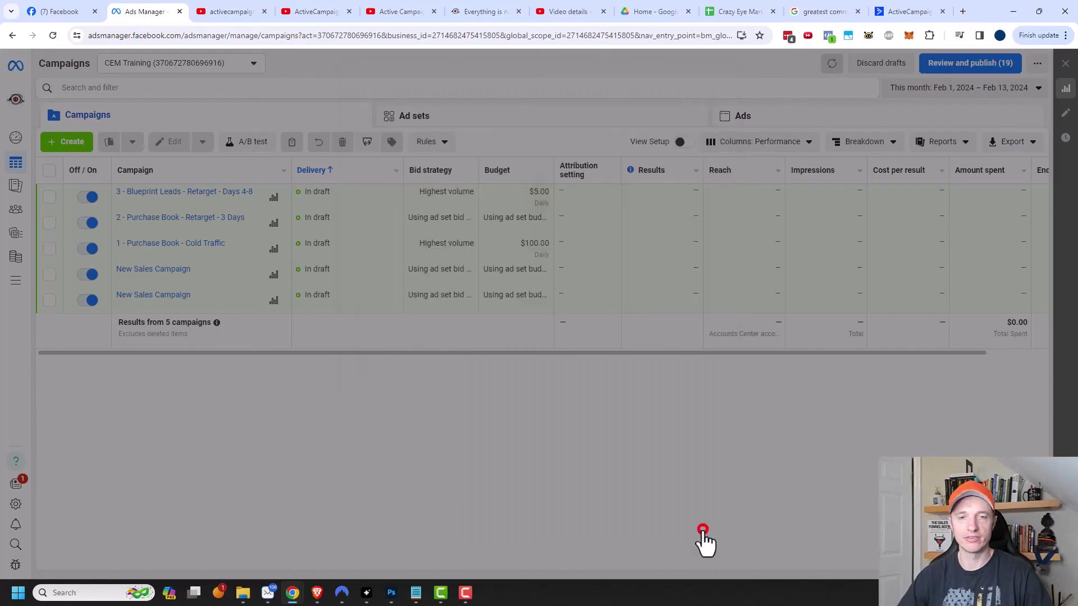
{"action": "left_click", "coordinate": [623, 246]}
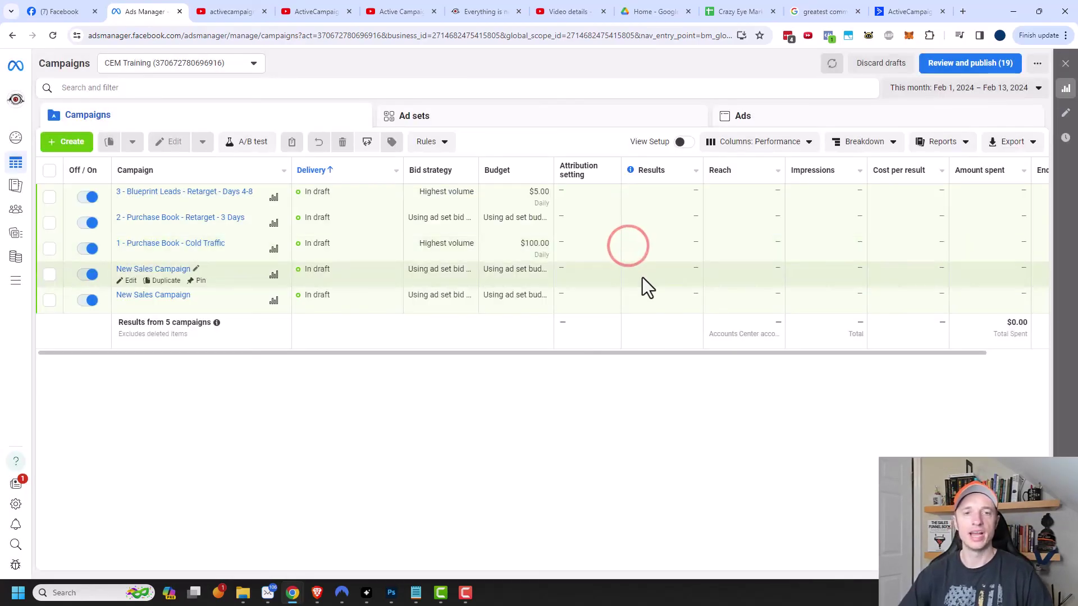